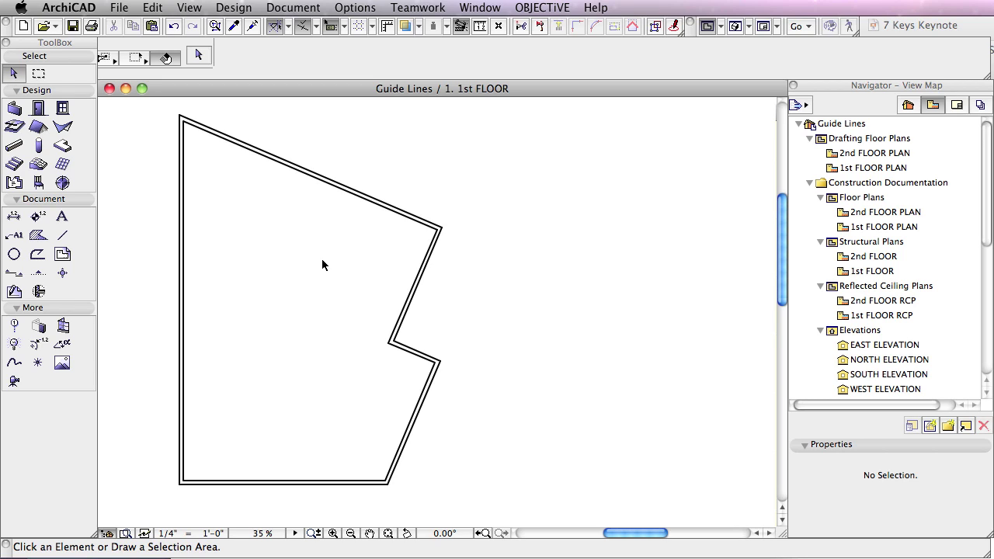
Switch wall geometry to Straight and draw a short horizontal wall right of the angled building
click(14, 108)
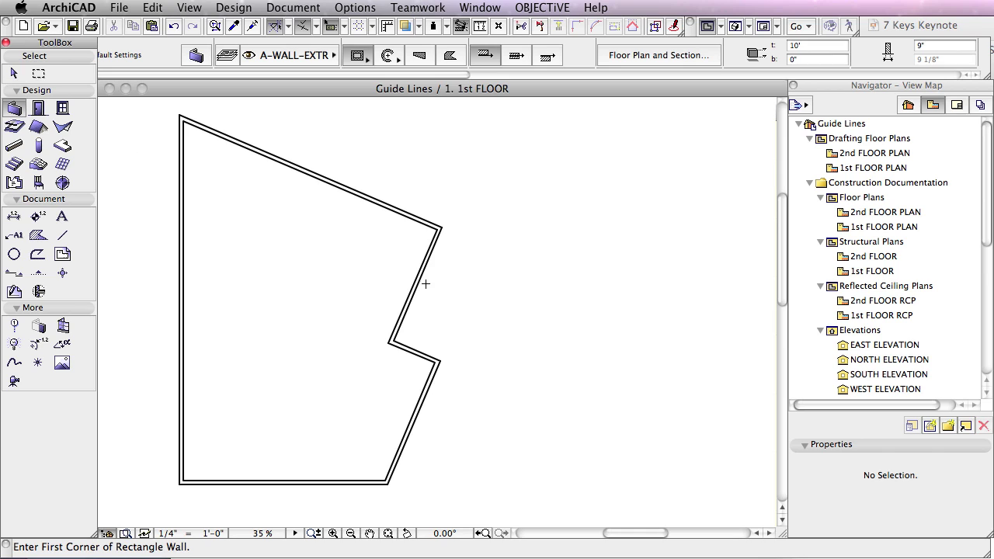
click(521, 319)
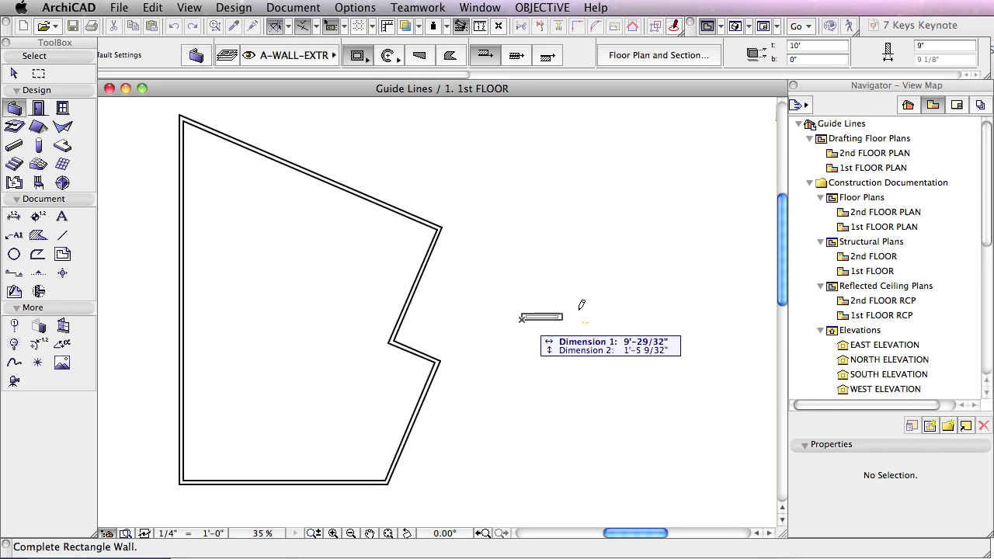
click(361, 63)
click(370, 72)
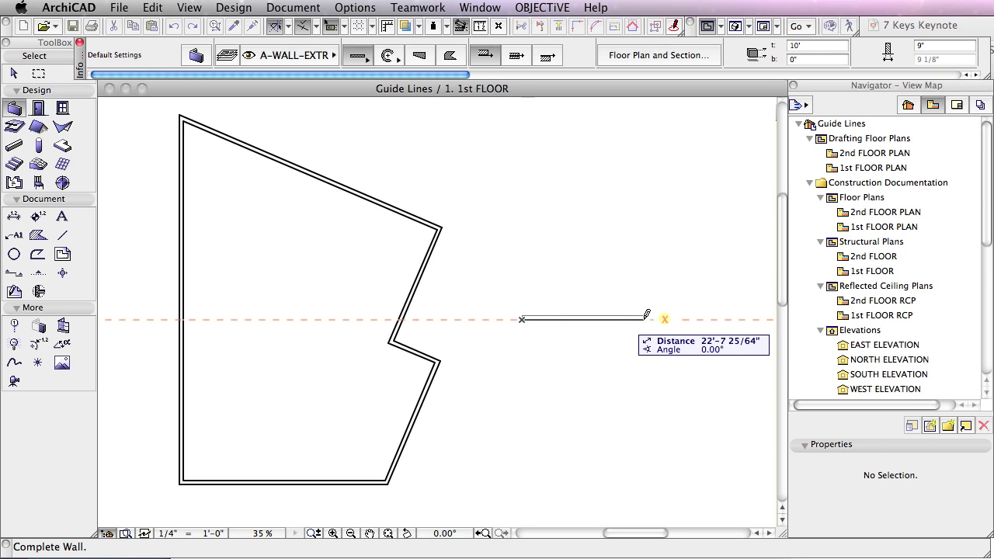
click(643, 317)
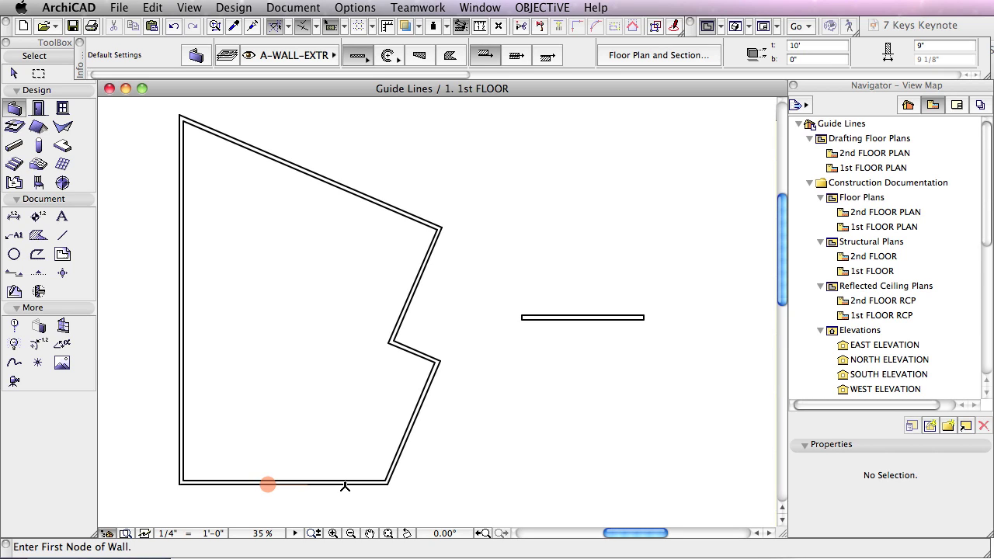
Draw a short horizontal wall along the building's bottom-edge guide line
click(268, 486)
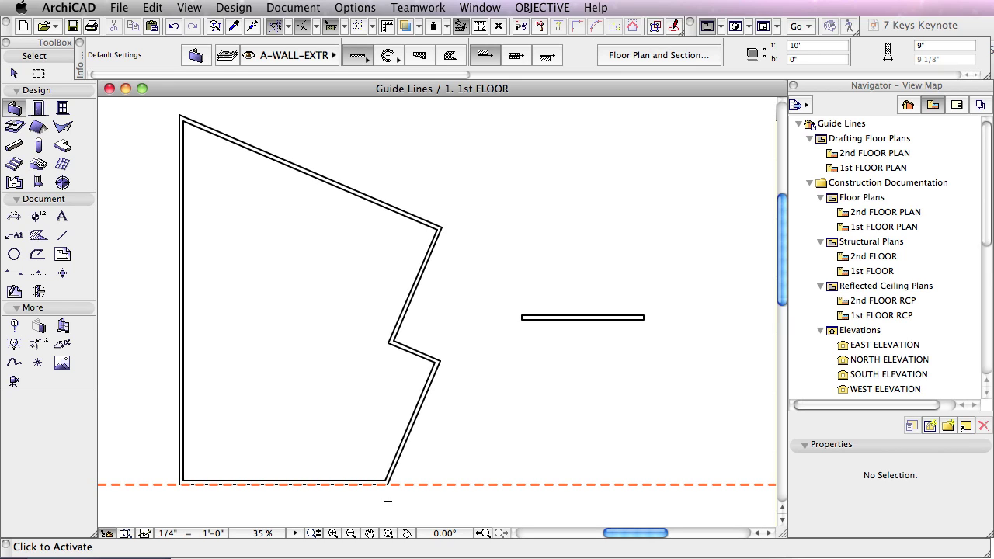
click(463, 485)
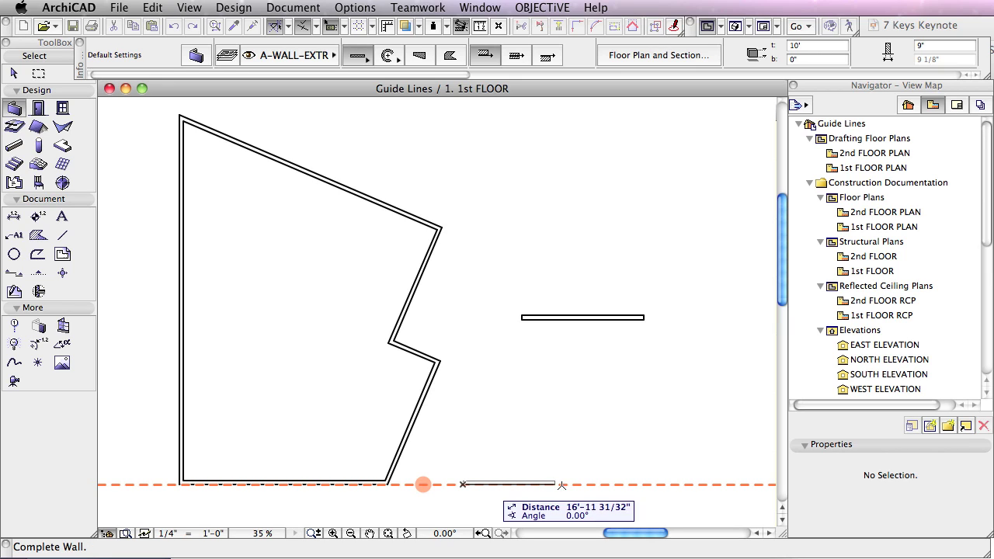
click(586, 485)
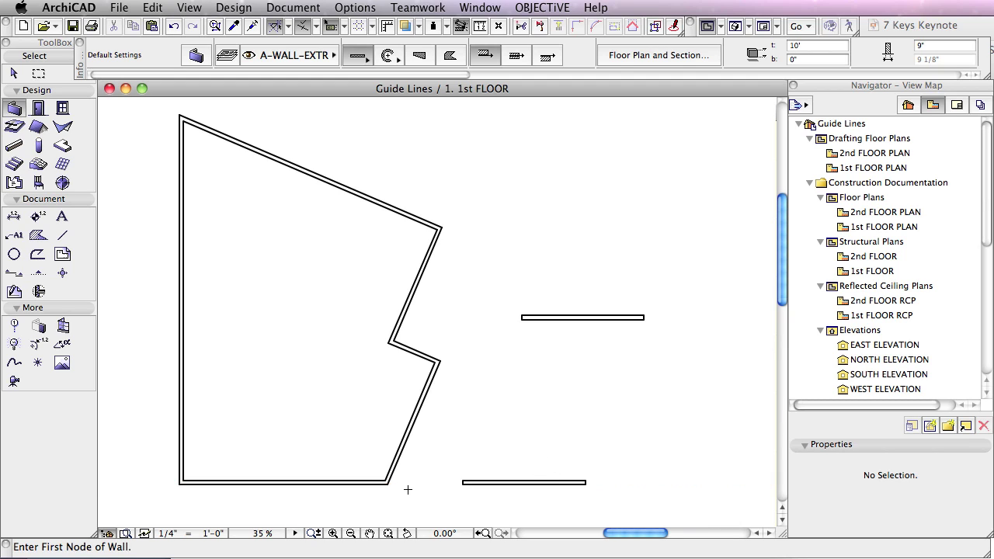
Draw a vertical wall at the far right ending on the bottom guide line
click(702, 281)
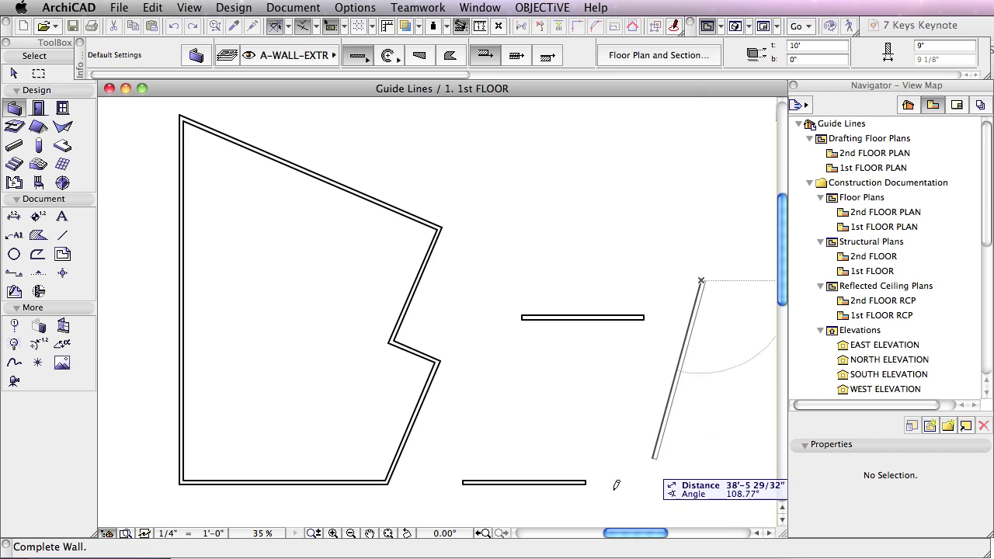
click(571, 482)
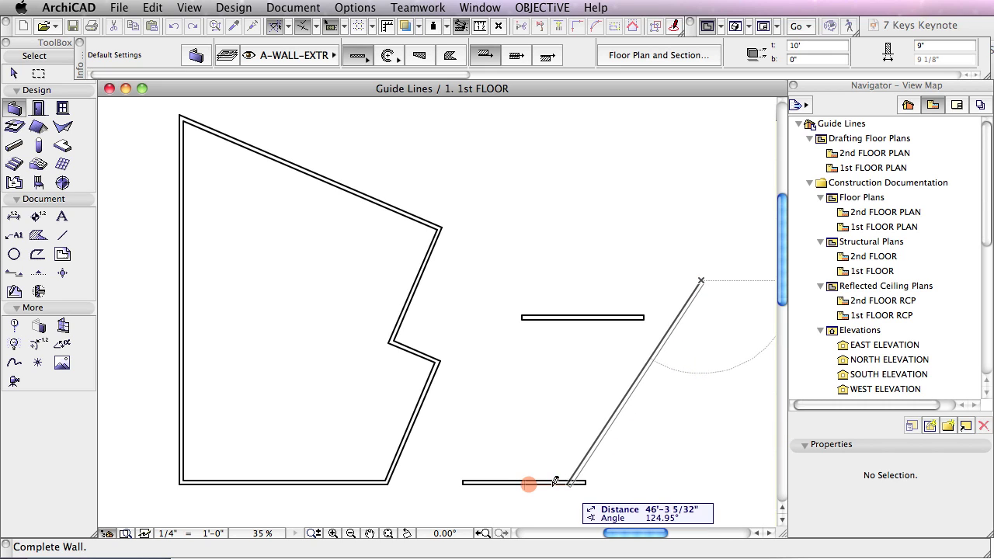
click(531, 486)
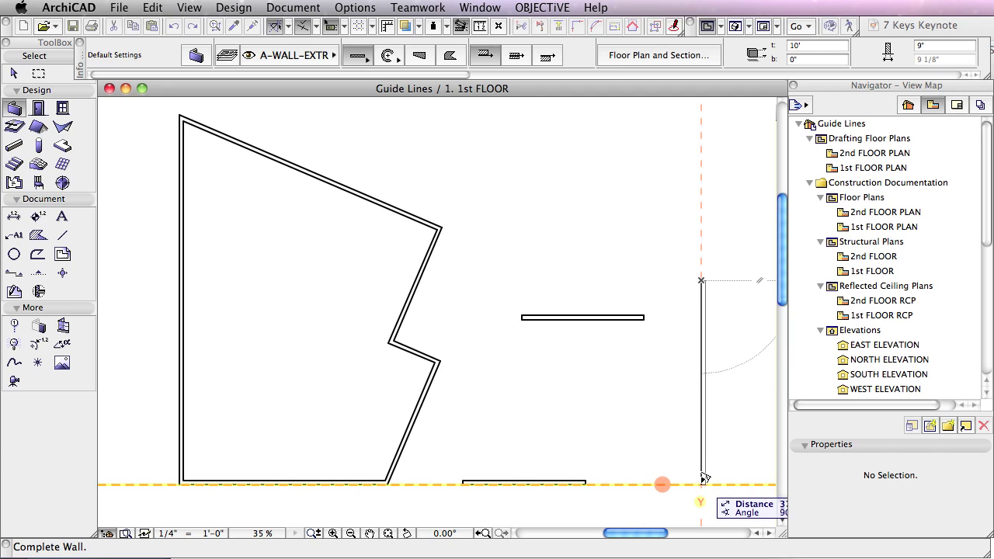
click(703, 479)
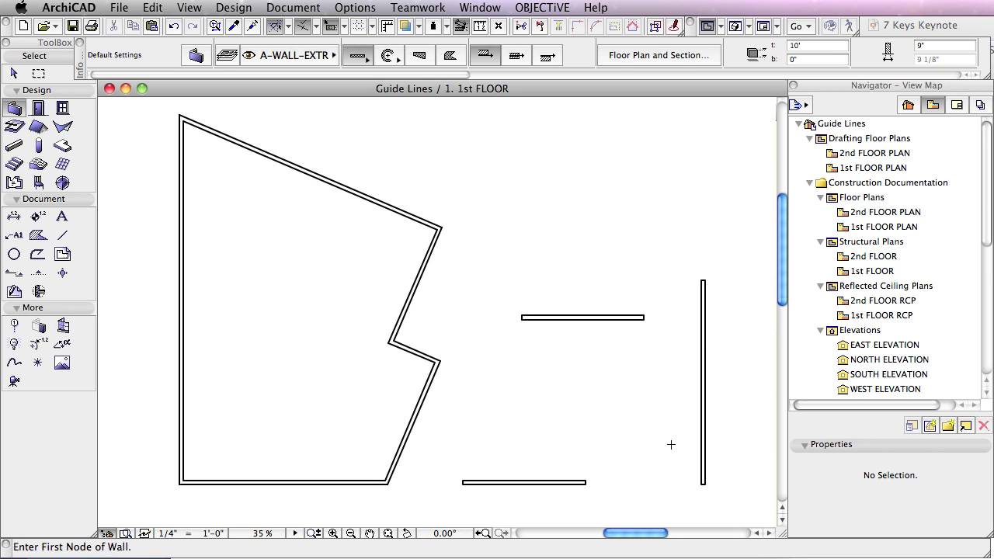
Undo the three loose walls drawn earlier
click(177, 28)
click(174, 26)
click(174, 27)
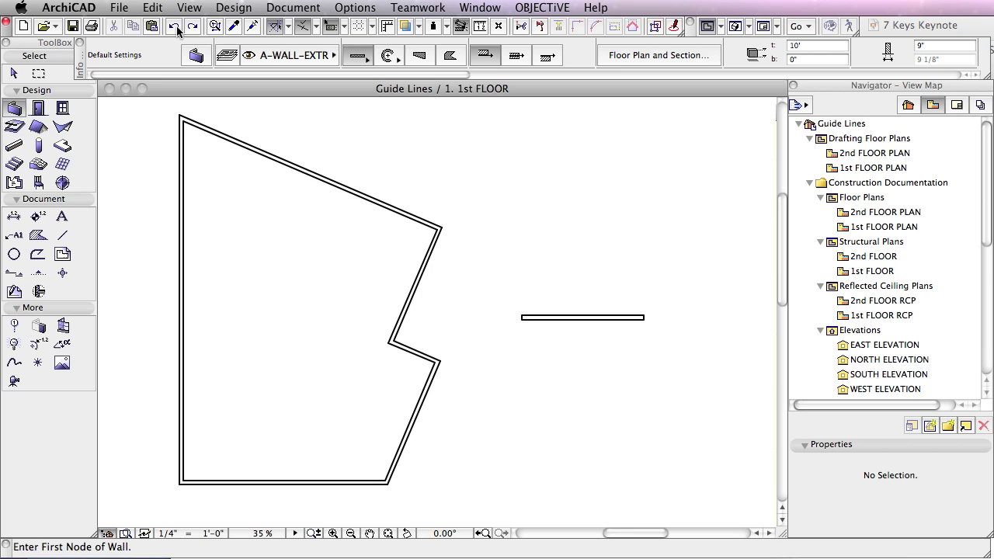
click(175, 27)
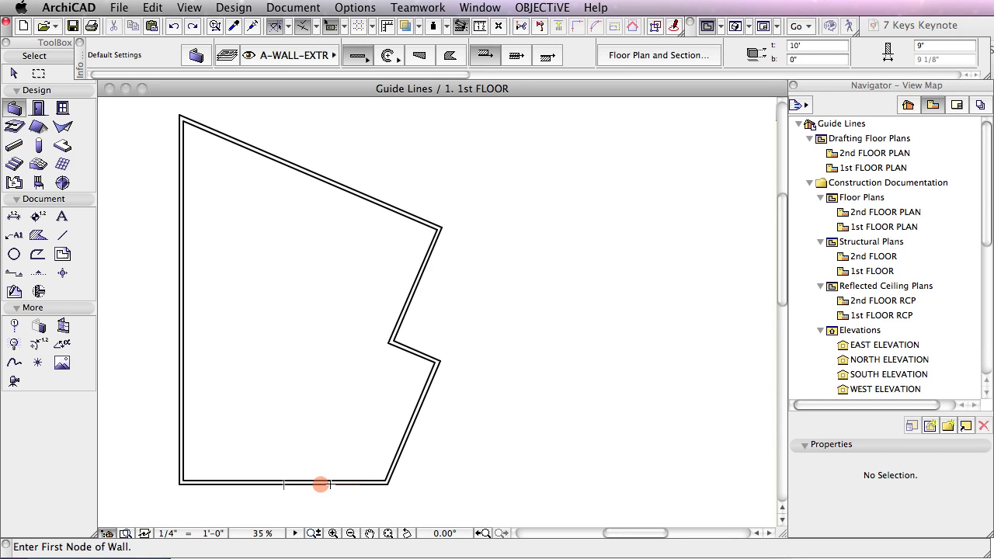
Draw a wall along the bottom guide, then a vertical wall up to the notch-corner guide
click(322, 485)
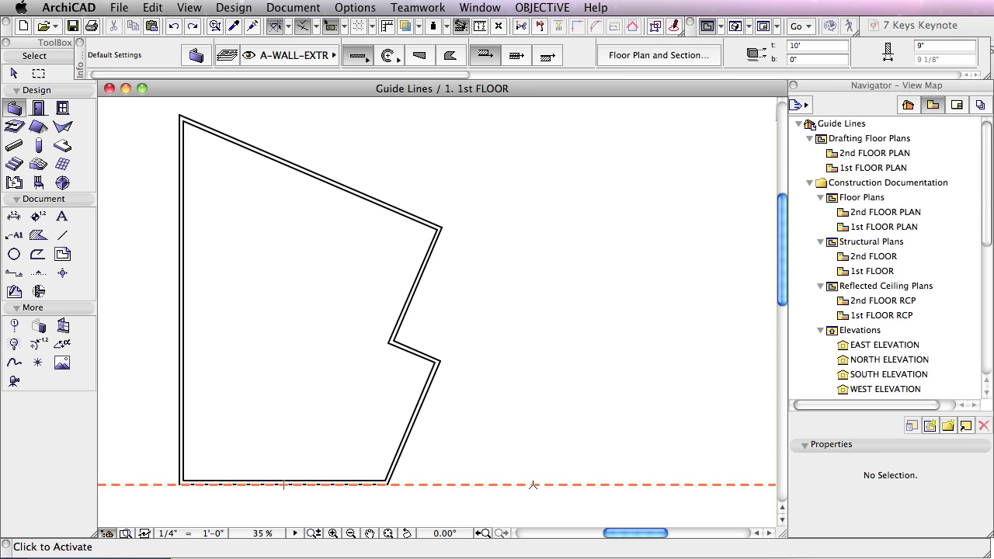
click(533, 485)
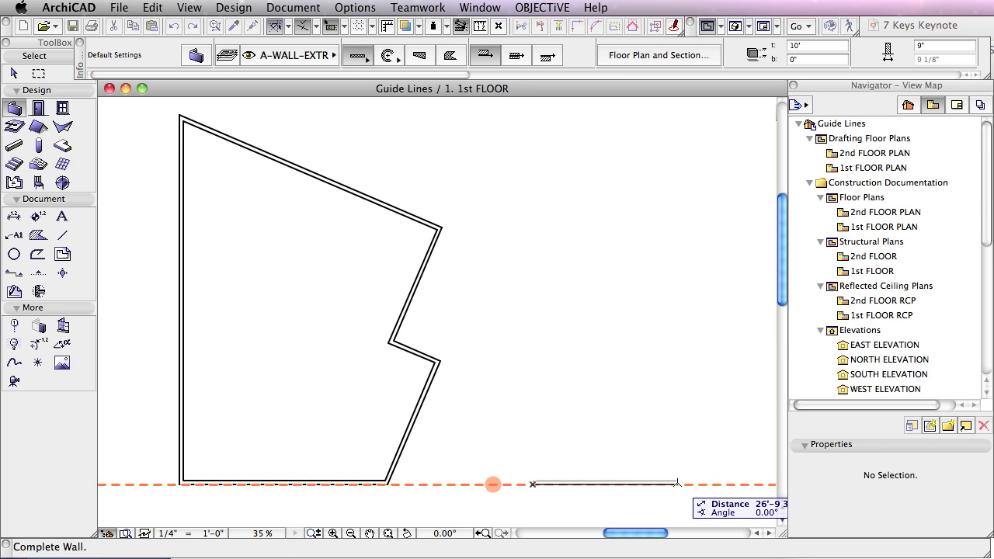
click(685, 483)
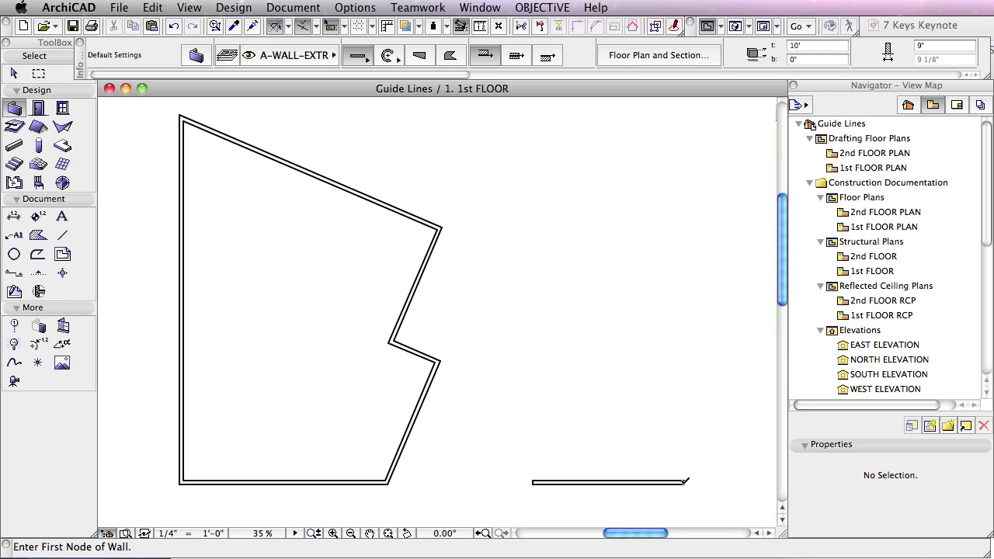
click(685, 482)
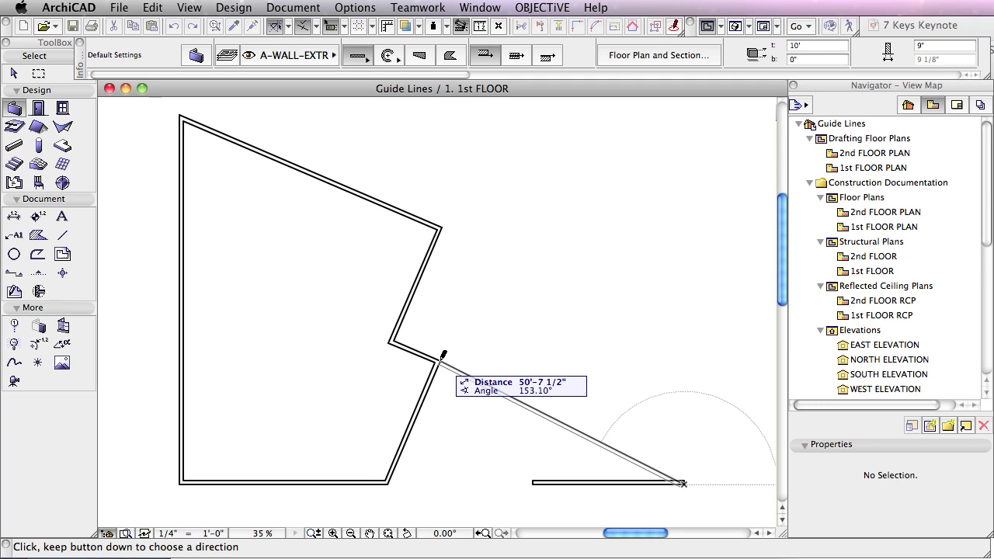
drag(440, 360, 507, 362)
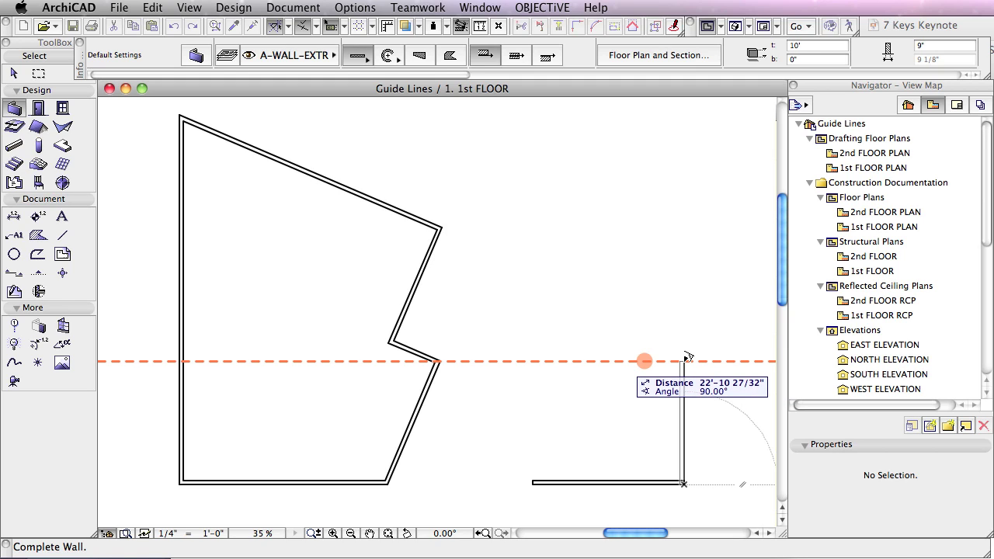
double_click(686, 357)
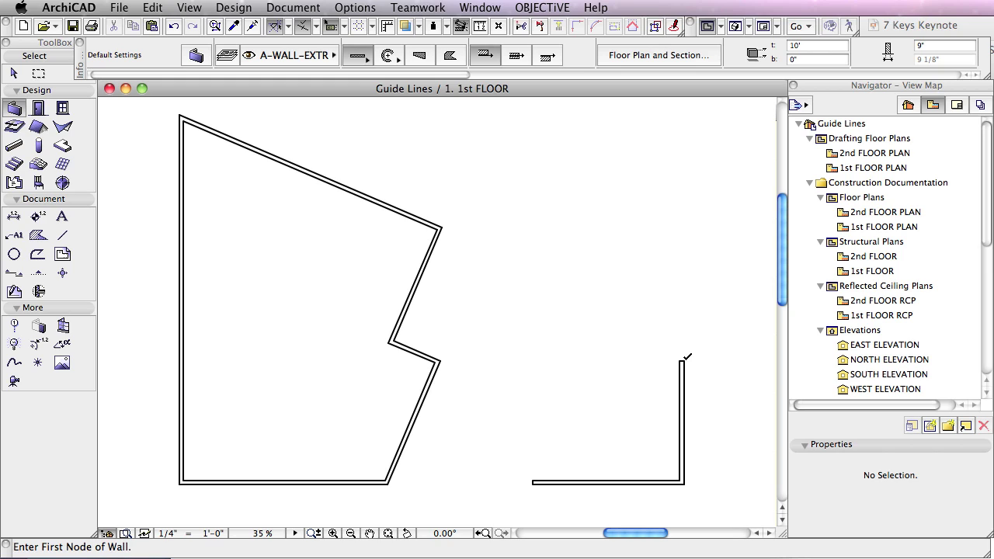
Draw the top wall left to a guide from the bottom wall's end, then the left wall down
click(685, 359)
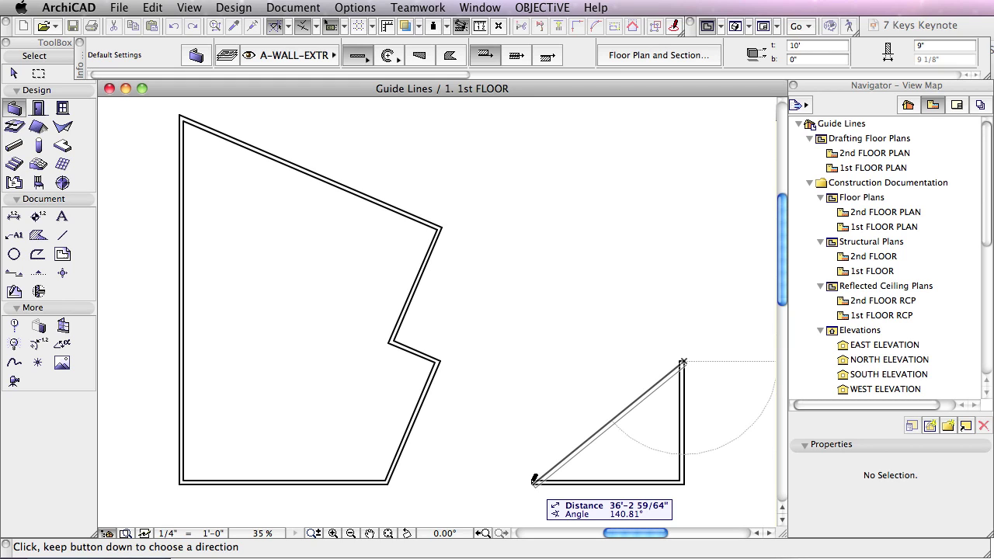
drag(534, 481, 534, 429)
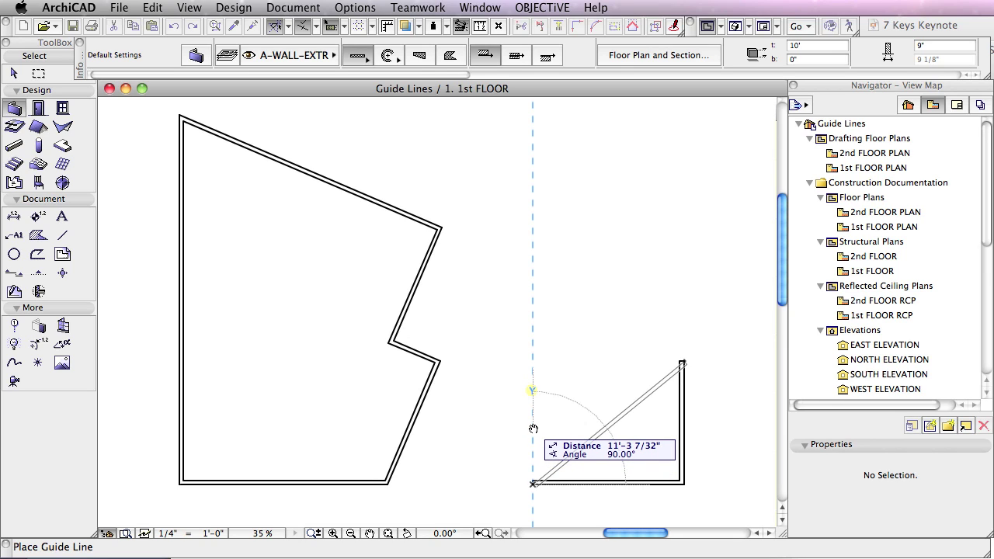
drag(534, 429, 533, 428)
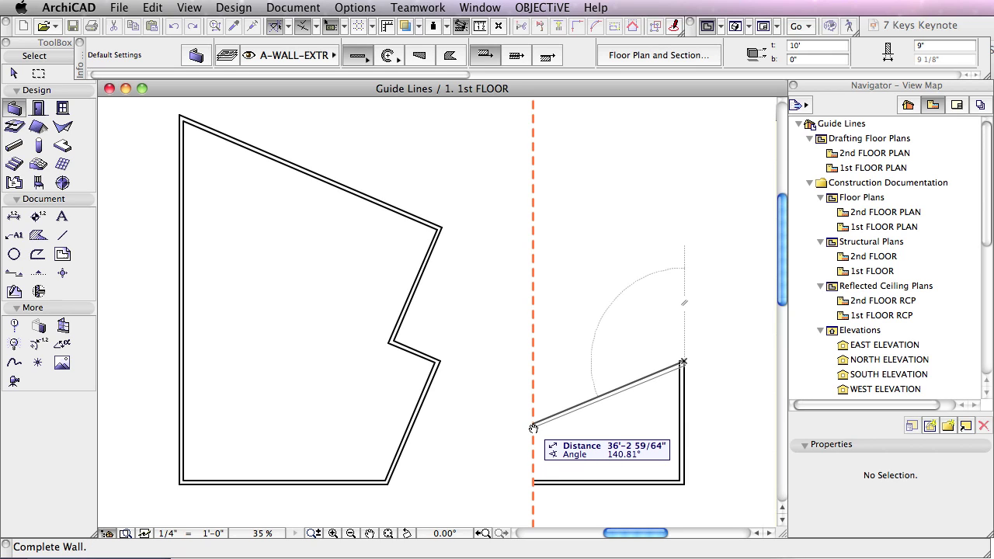
double_click(535, 360)
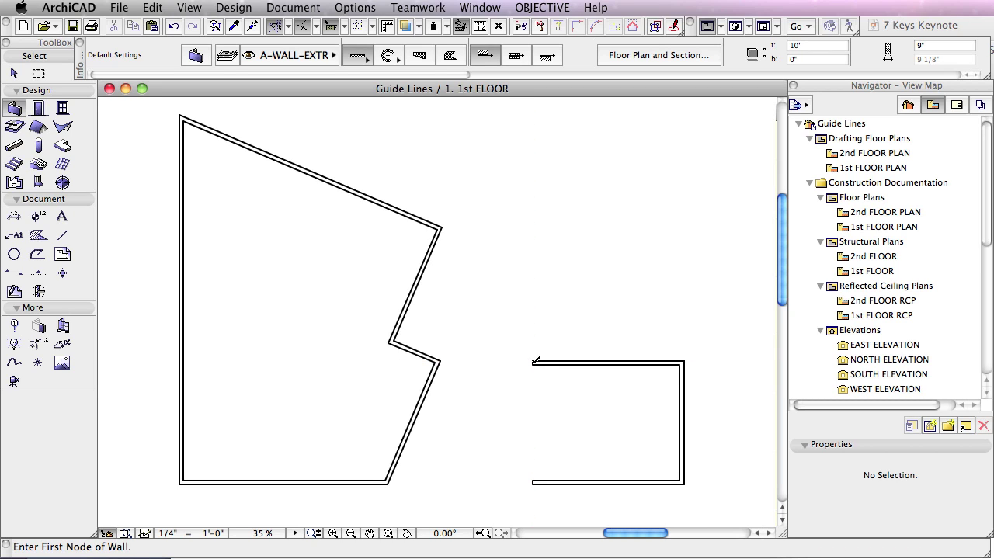
click(533, 361)
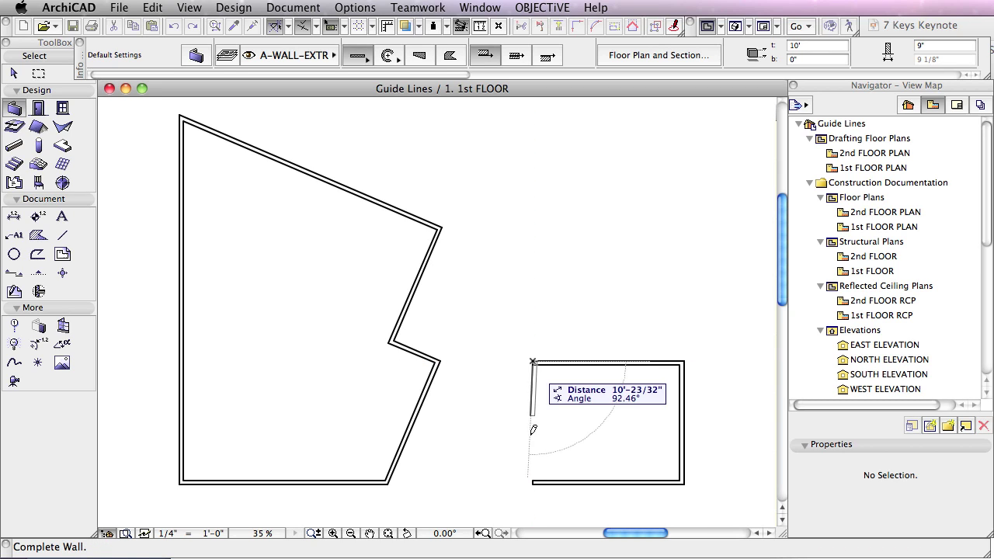
double_click(533, 480)
Draw a horizontal wall from the building-corner guide intersection to the room's right-side guide
scroll(766, 288, up, 1)
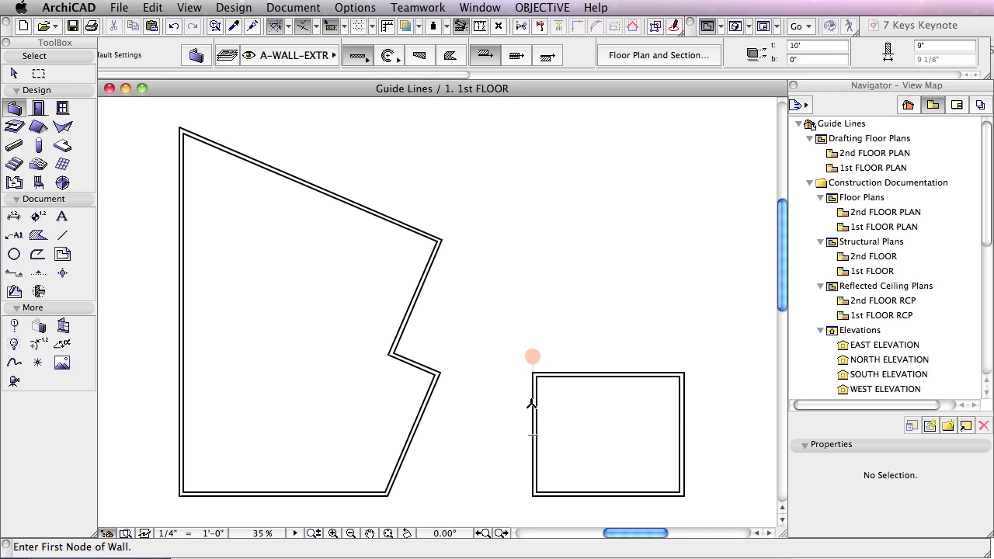
click(534, 356)
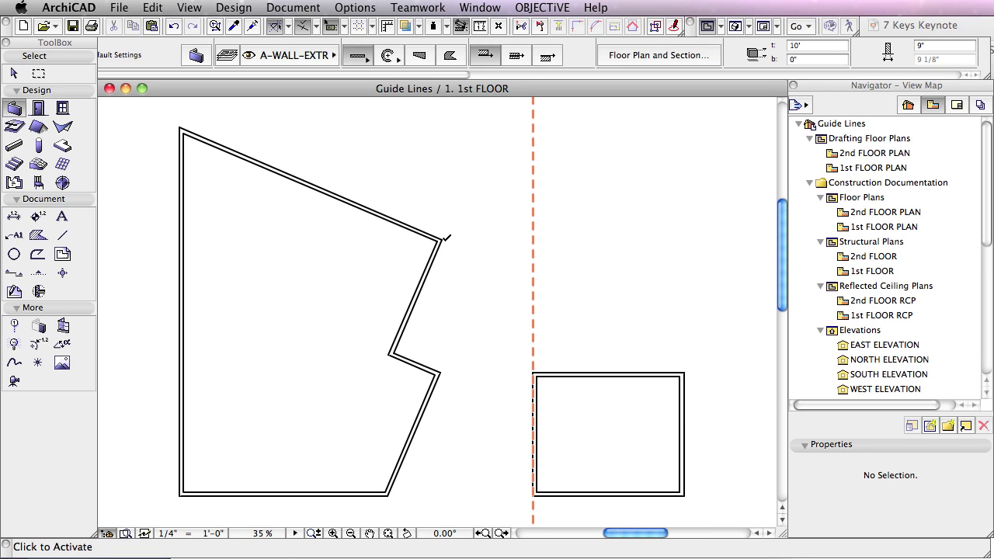
click(445, 237)
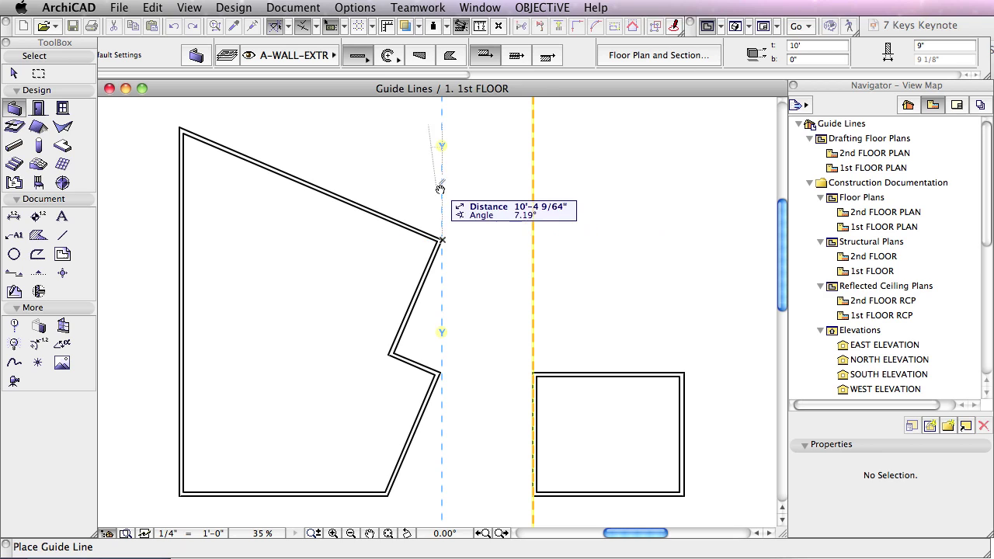
click(491, 241)
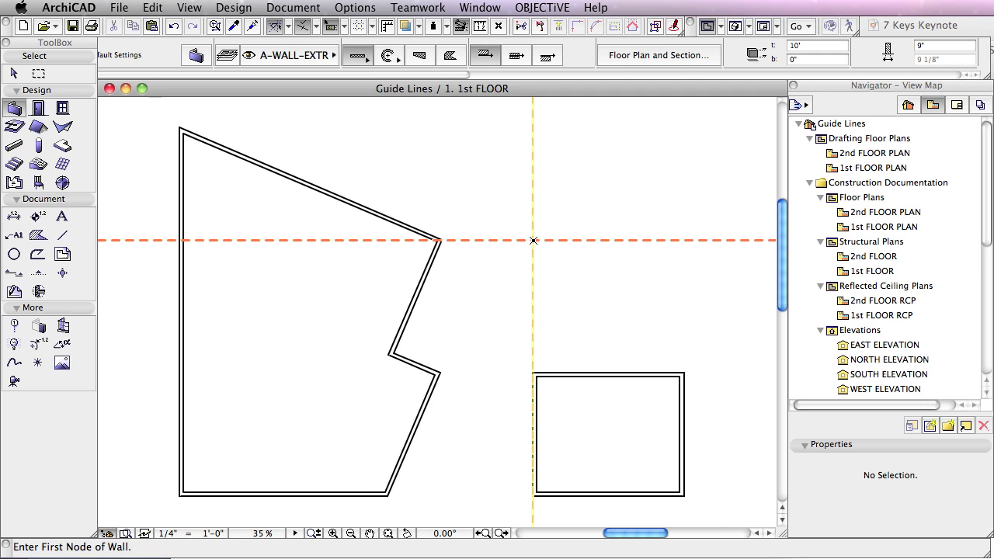
click(533, 241)
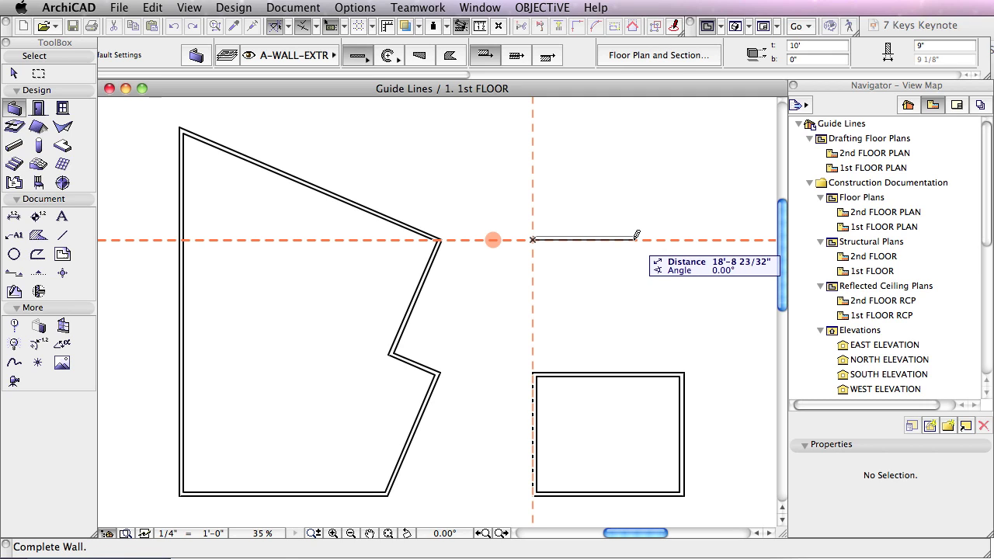
click(686, 370)
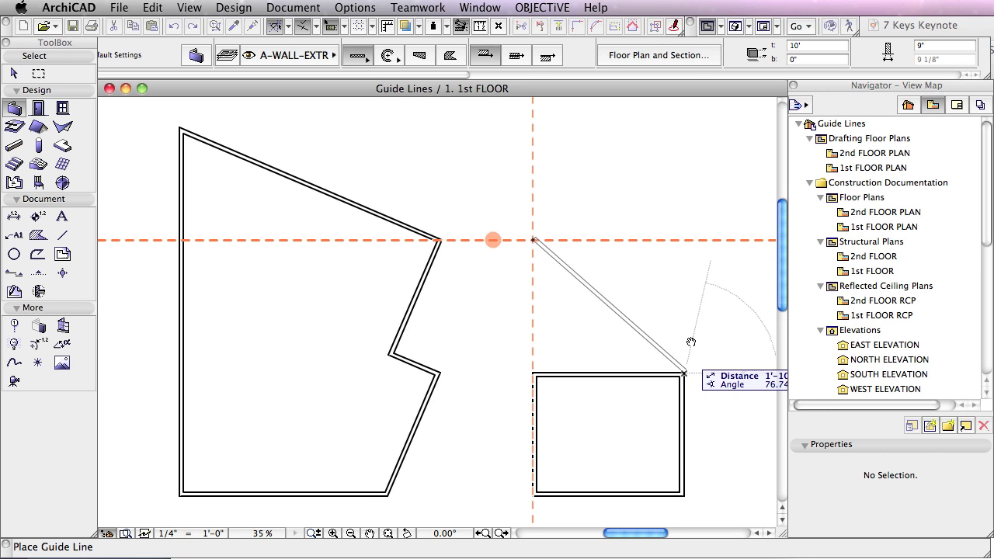
click(685, 299)
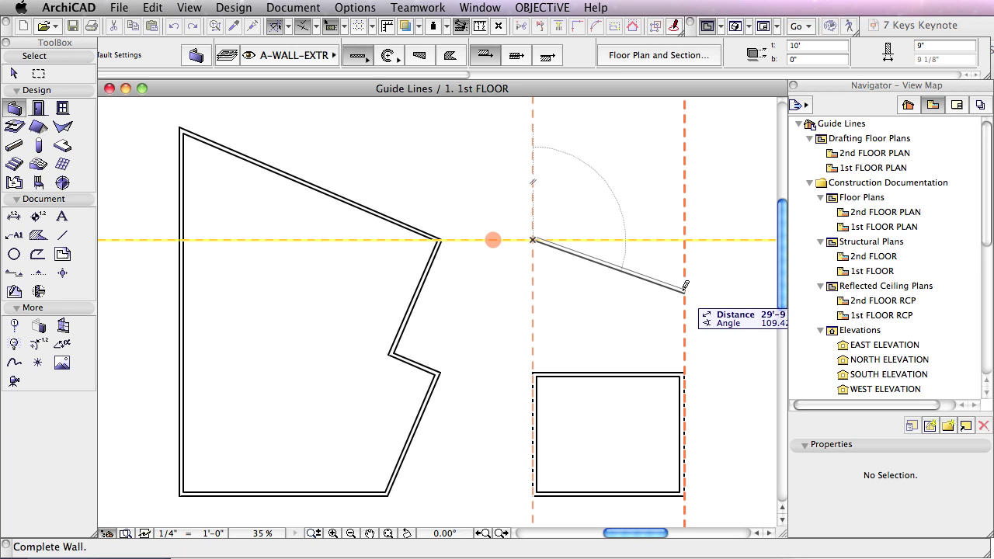
click(687, 238)
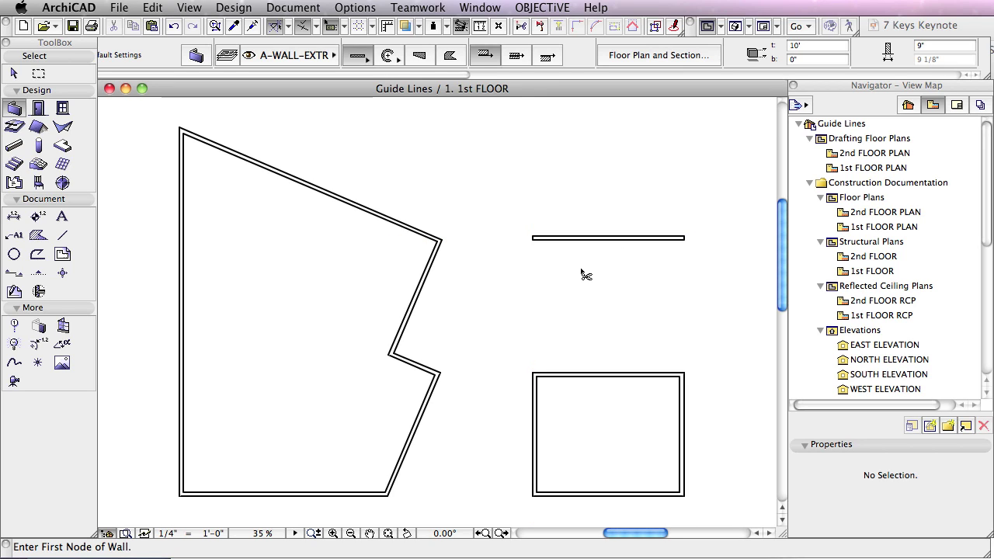
click(359, 10)
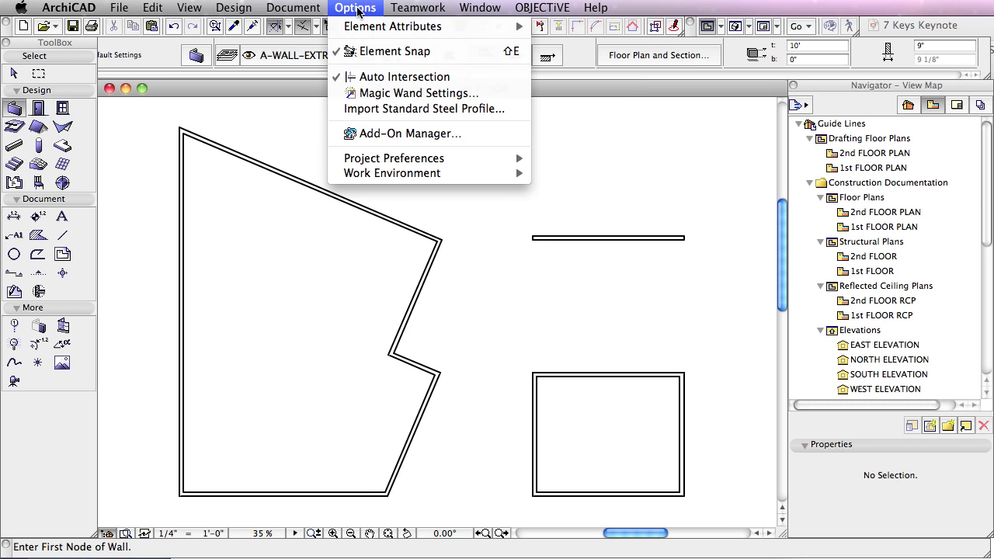
mouse_move(367, 173)
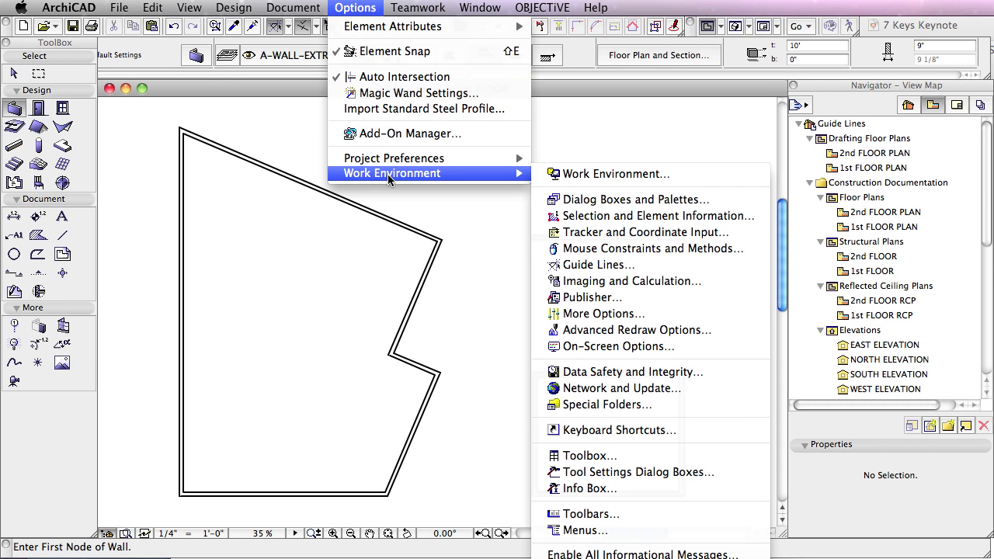
click(620, 430)
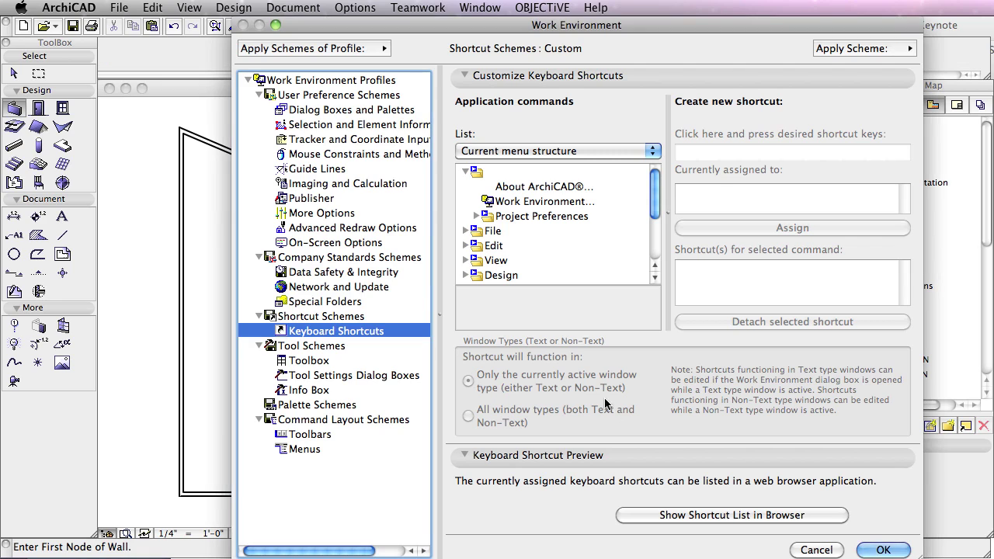
click(562, 156)
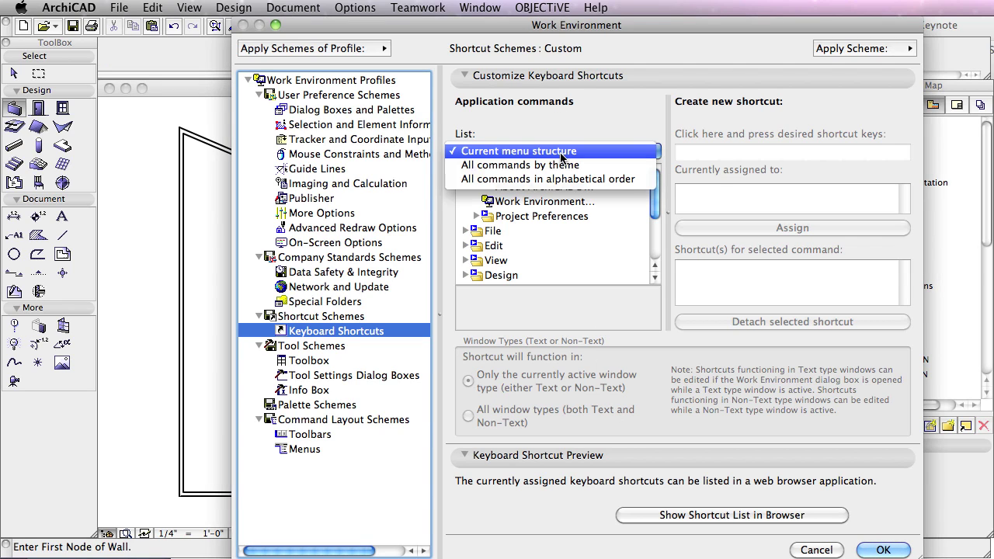
click(520, 183)
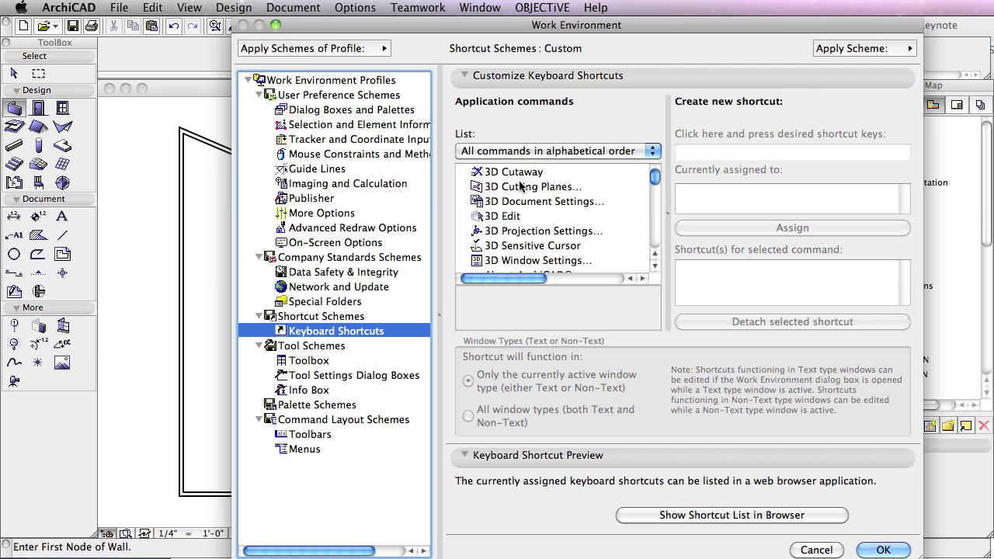
drag(658, 178, 657, 199)
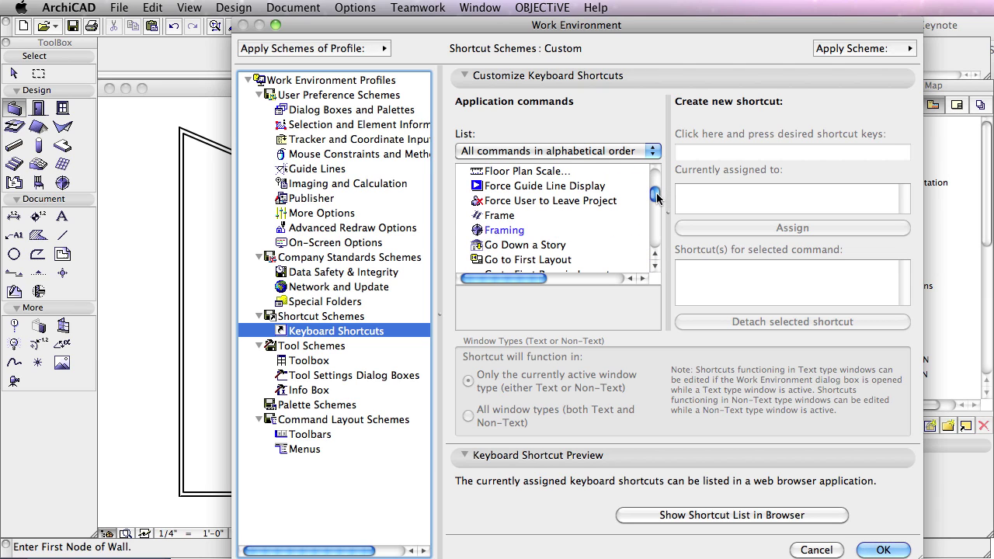
click(565, 188)
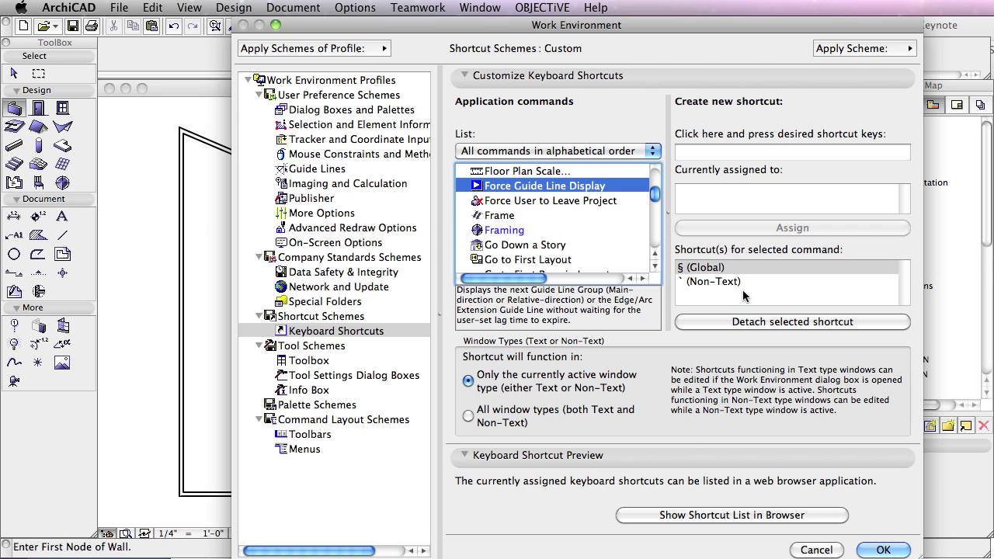
click(706, 282)
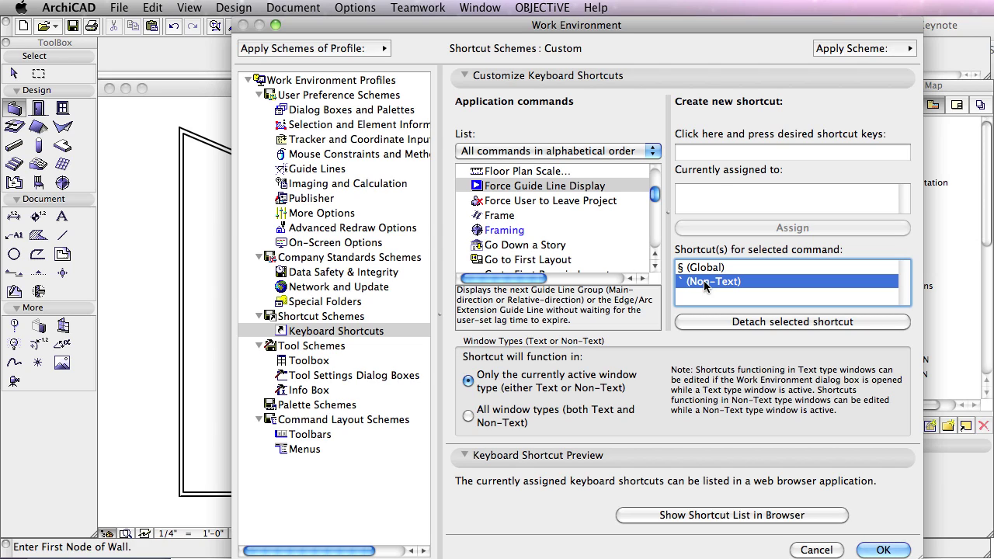
click(709, 268)
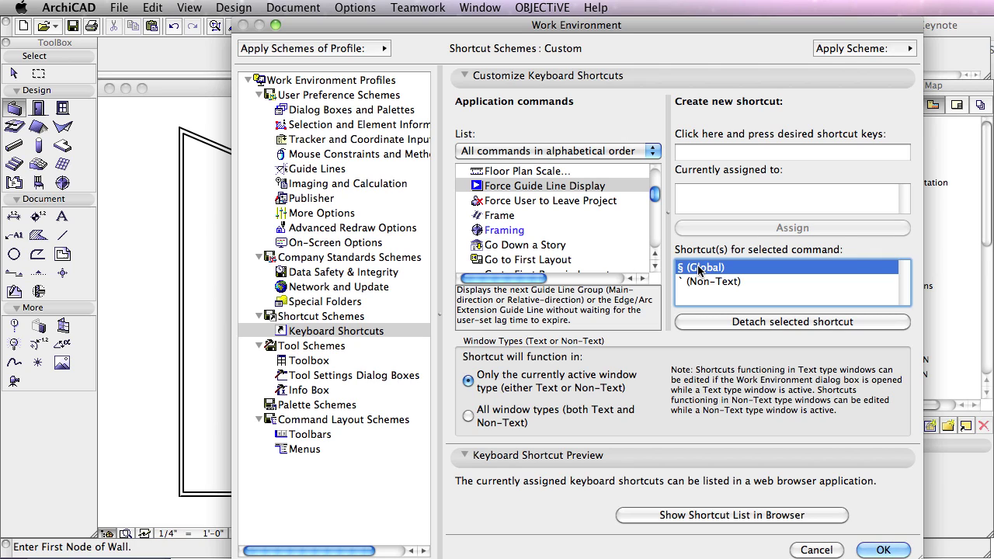
click(701, 153)
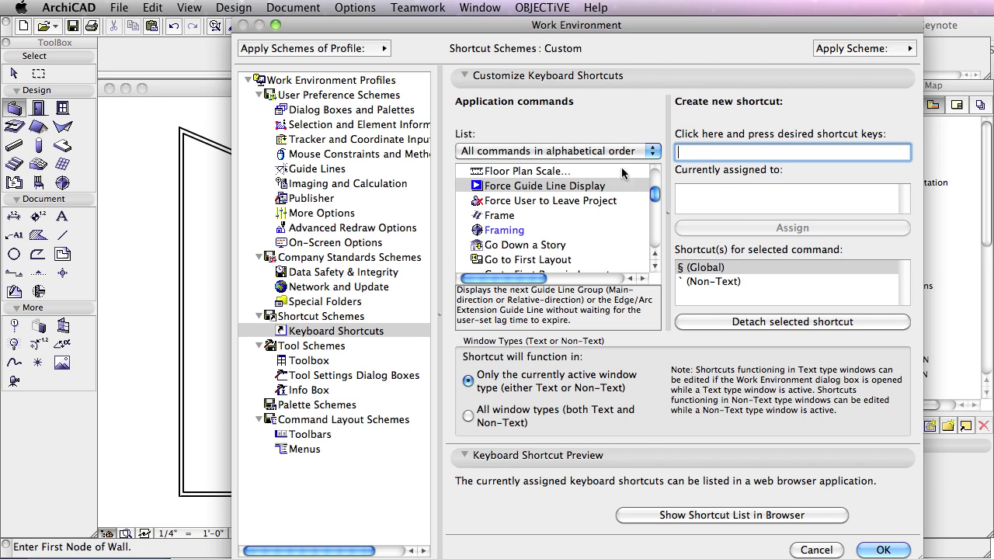
click(552, 187)
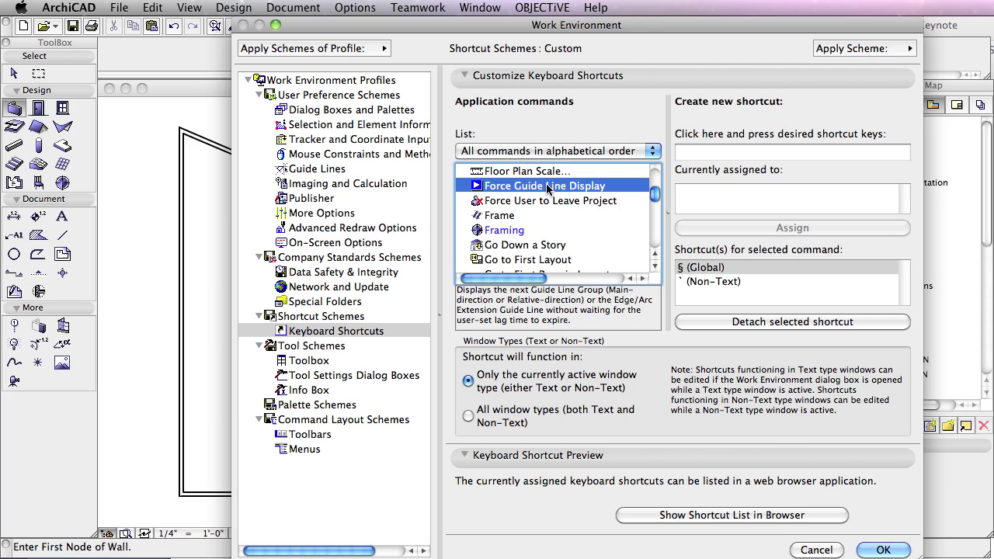
click(701, 153)
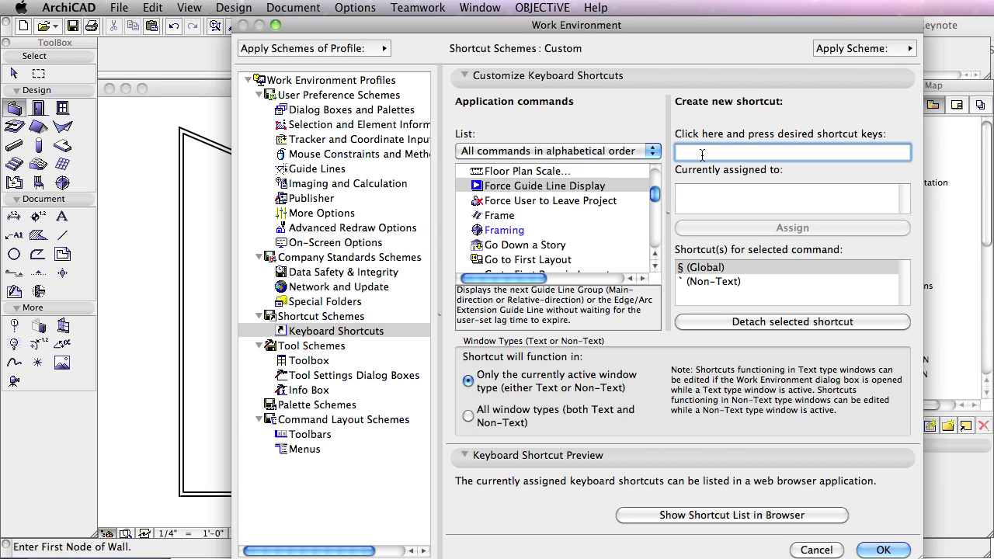
key(grave)
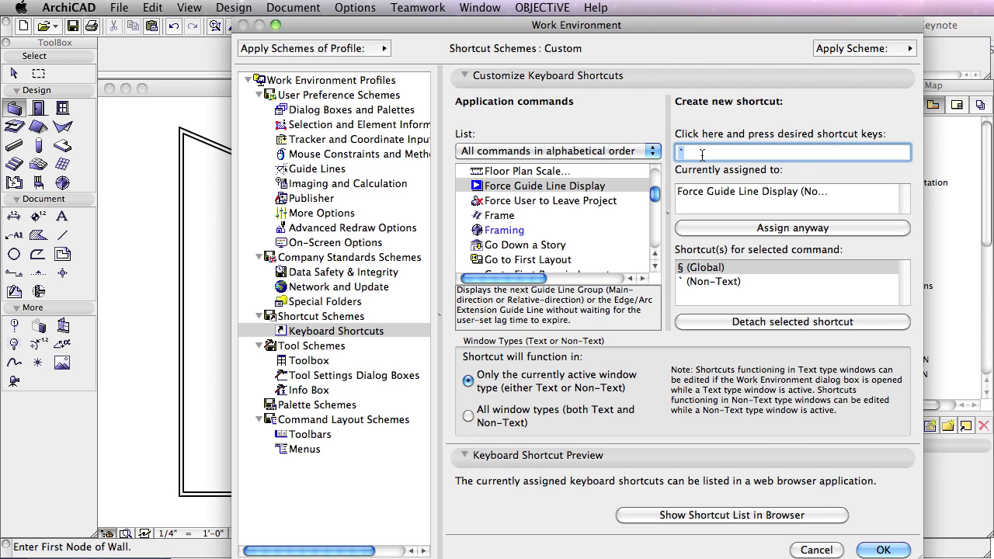
click(761, 230)
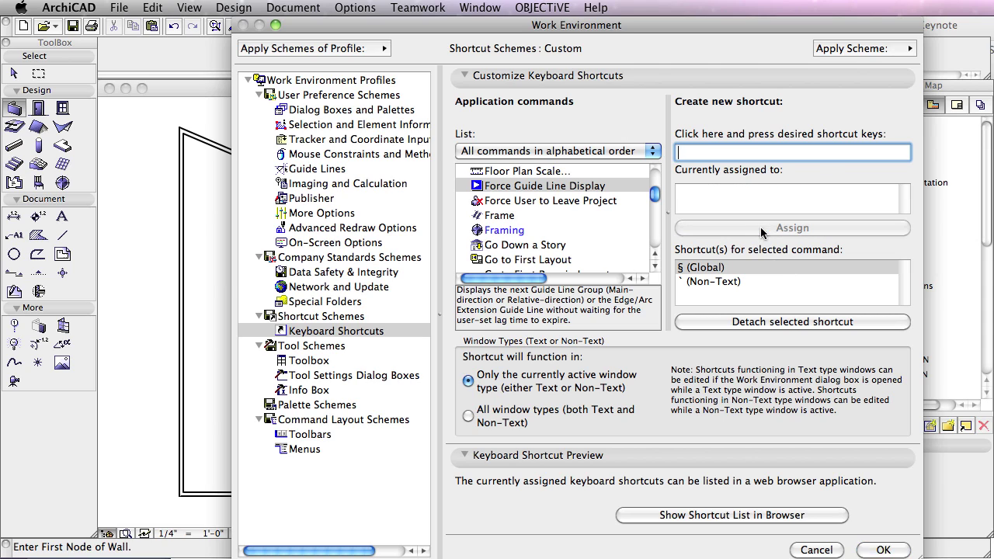
click(721, 283)
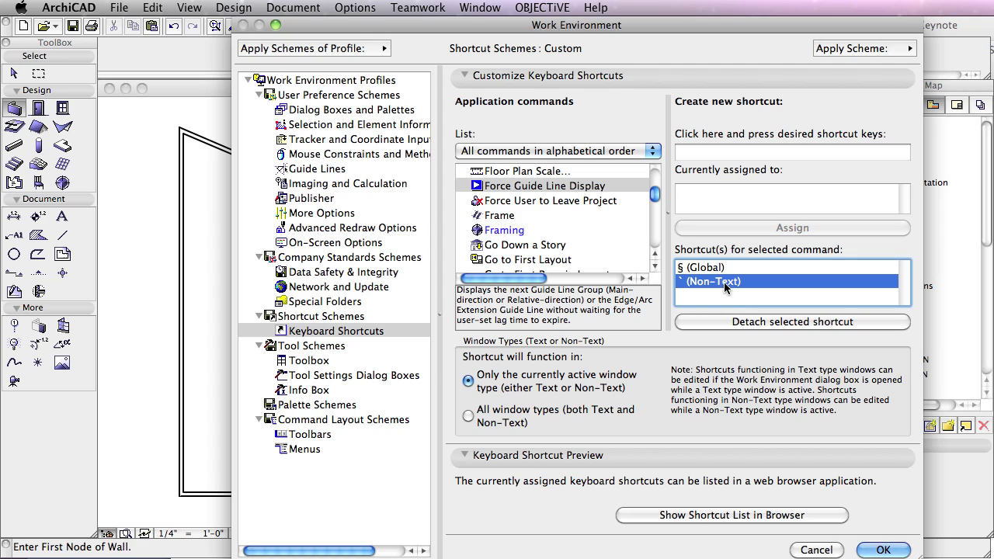
click(886, 550)
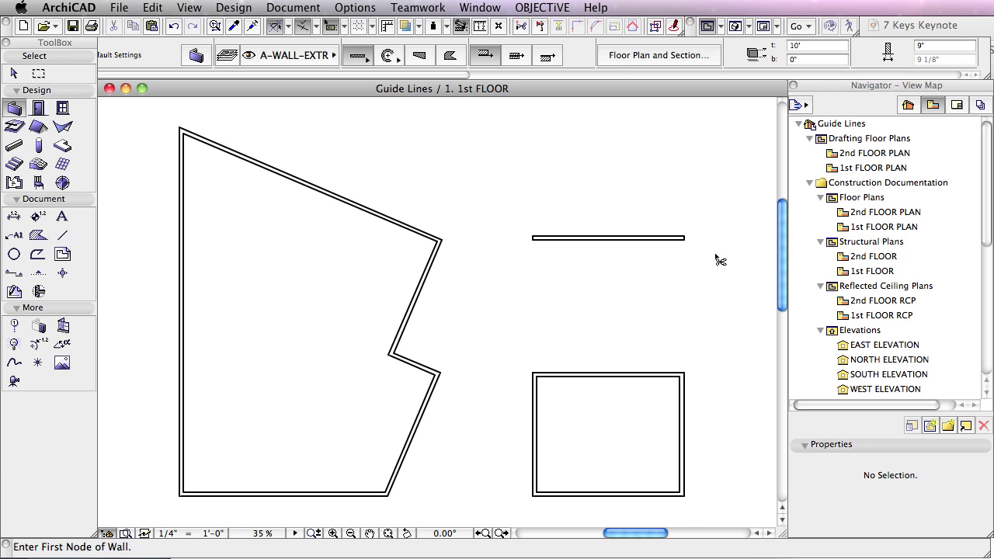
Undo the last horizontal wall and switch wall geometry to Rectangle
key(super+z)
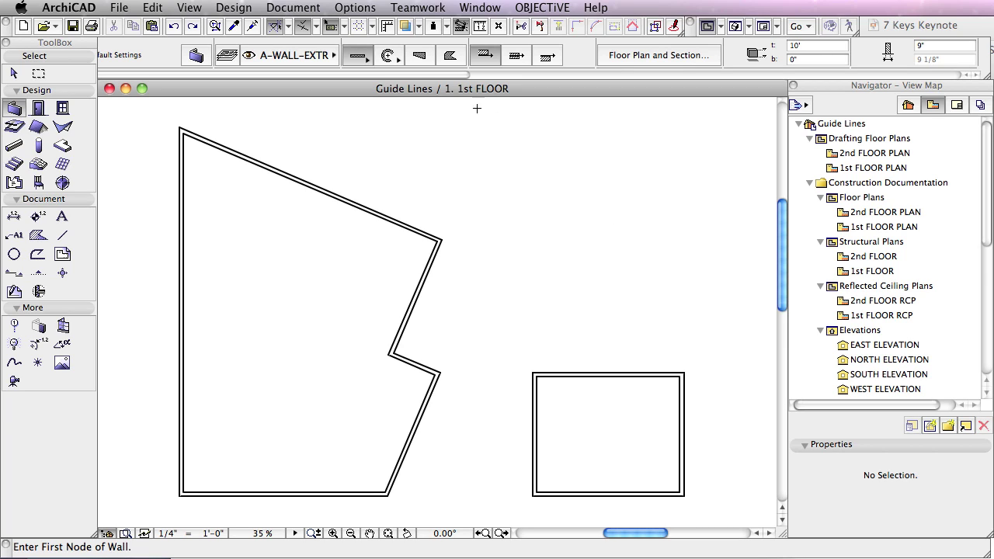
click(364, 55)
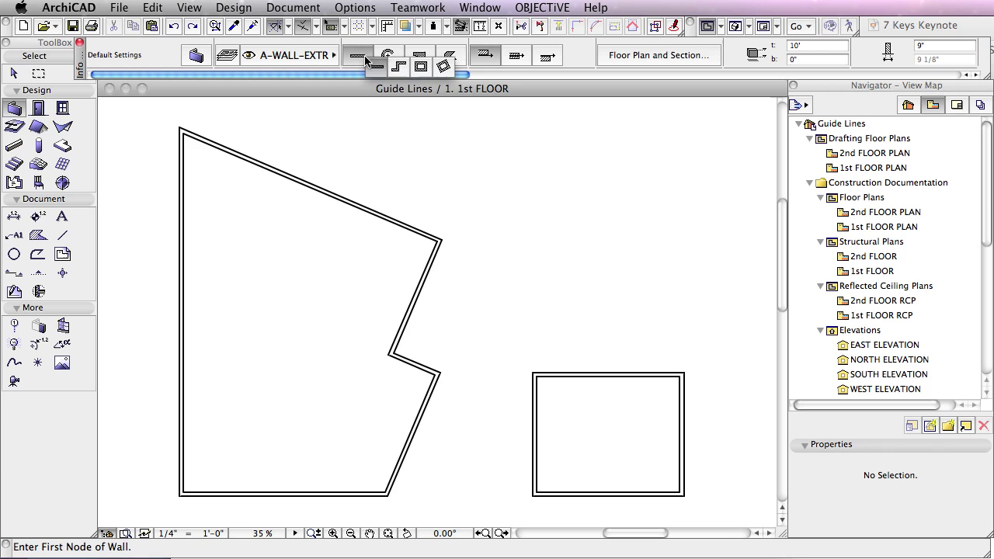
click(423, 68)
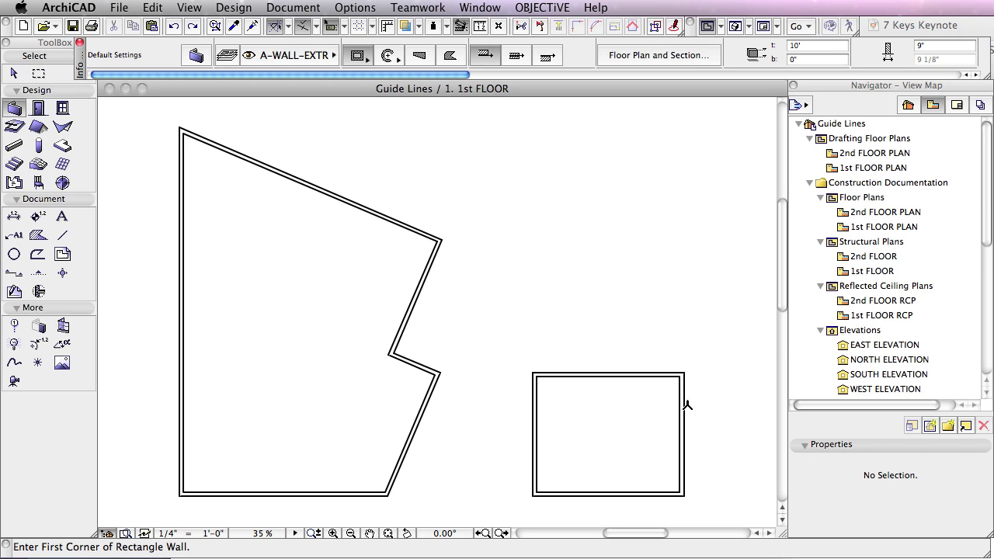
Draw a roughly 44'-9" by 20'-10" rectangular wall enclosure from the guide intersection to the building corner
click(684, 441)
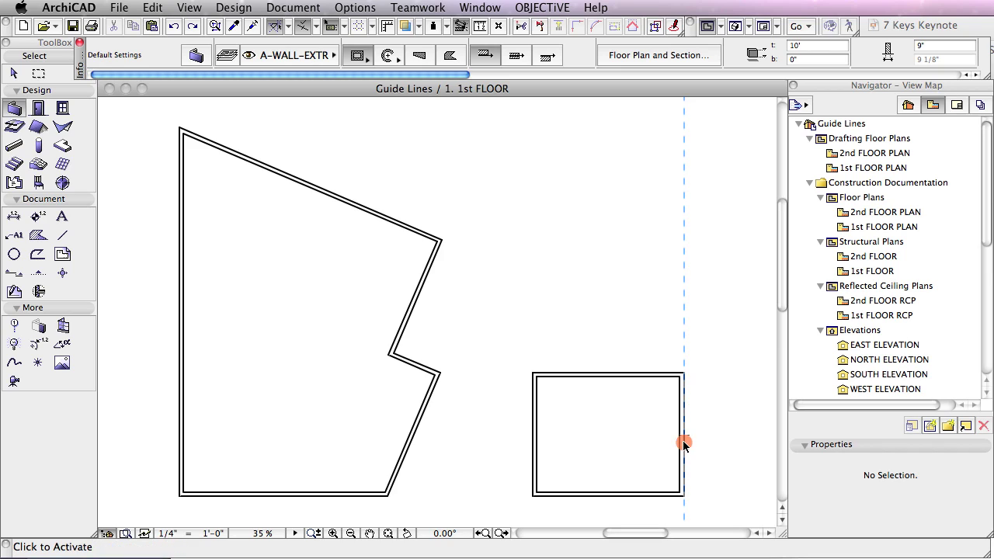
click(684, 440)
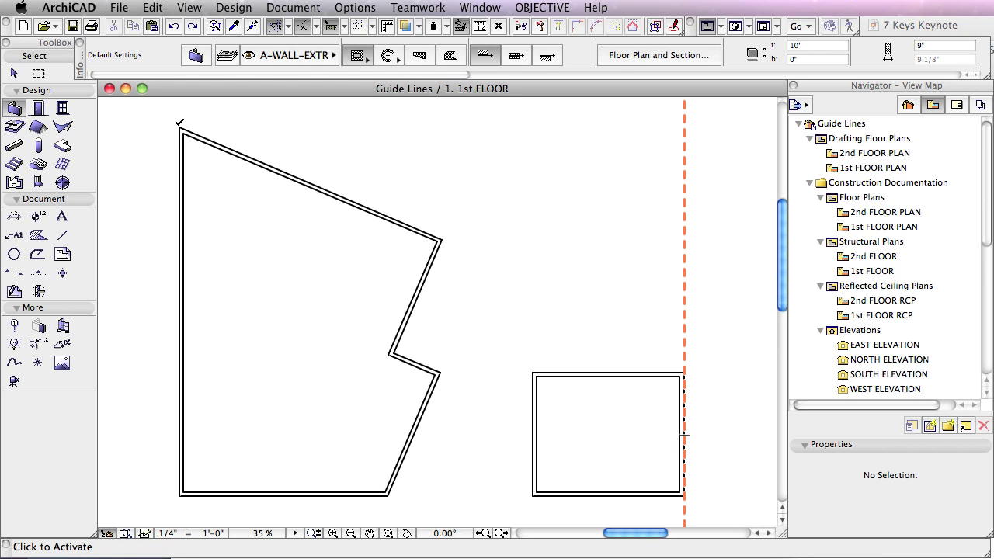
click(179, 124)
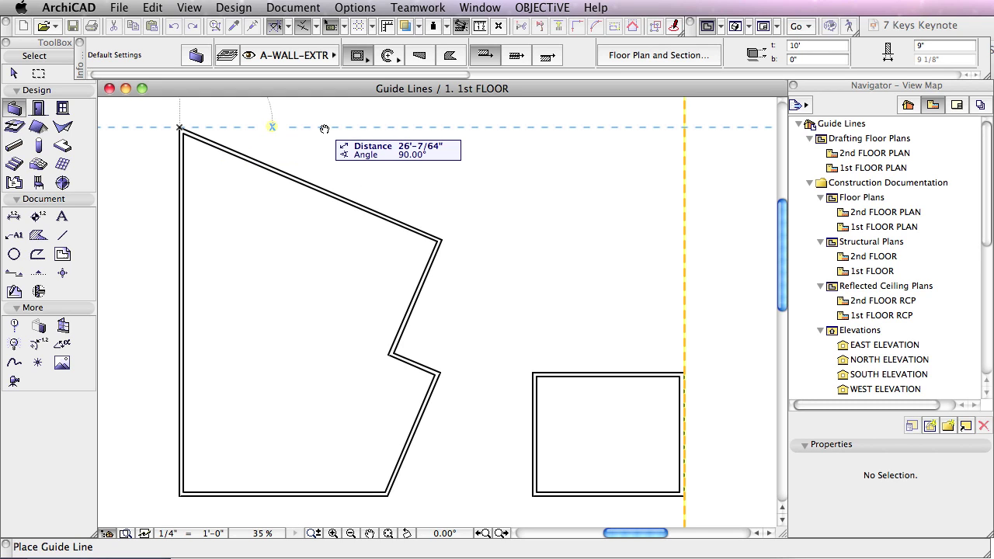
click(324, 128)
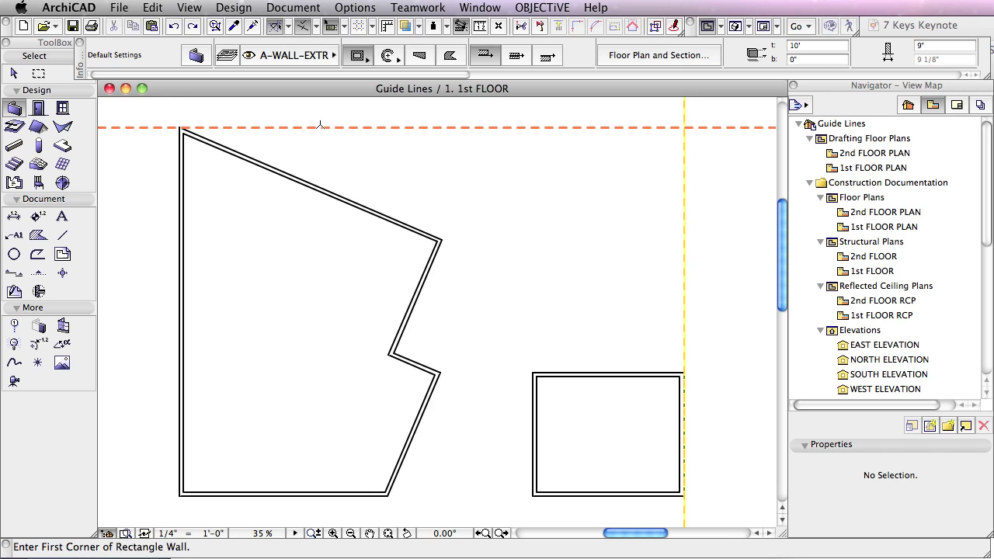
click(684, 127)
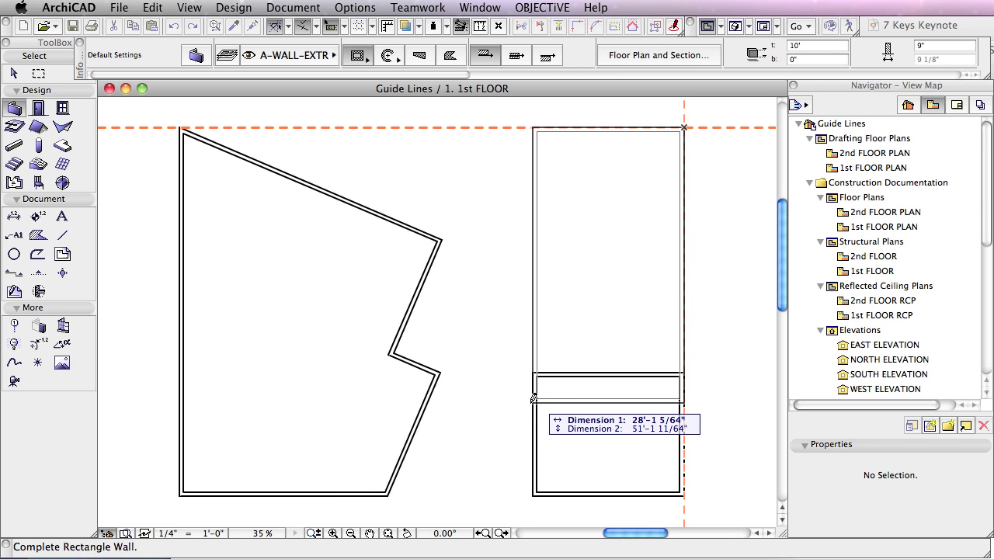
click(534, 366)
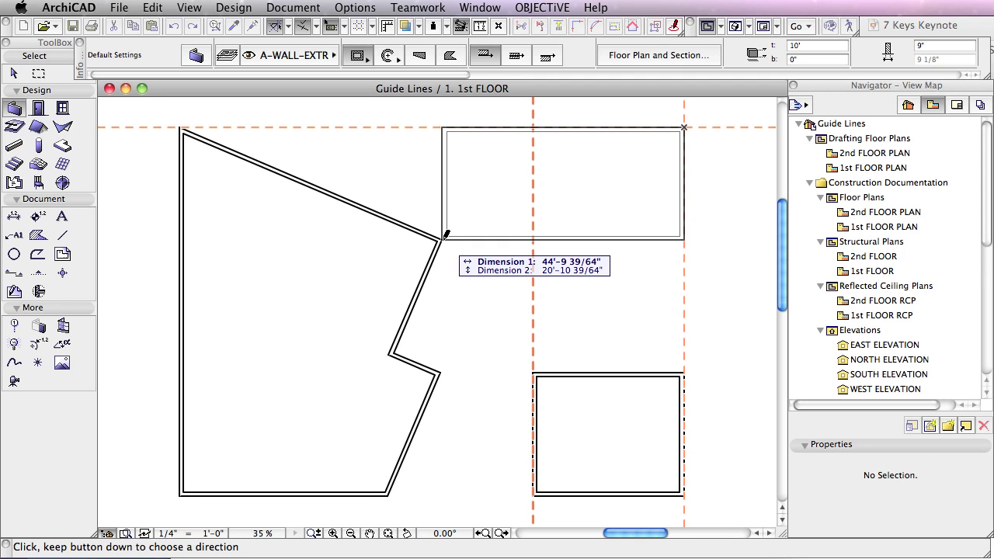
drag(446, 234, 677, 131)
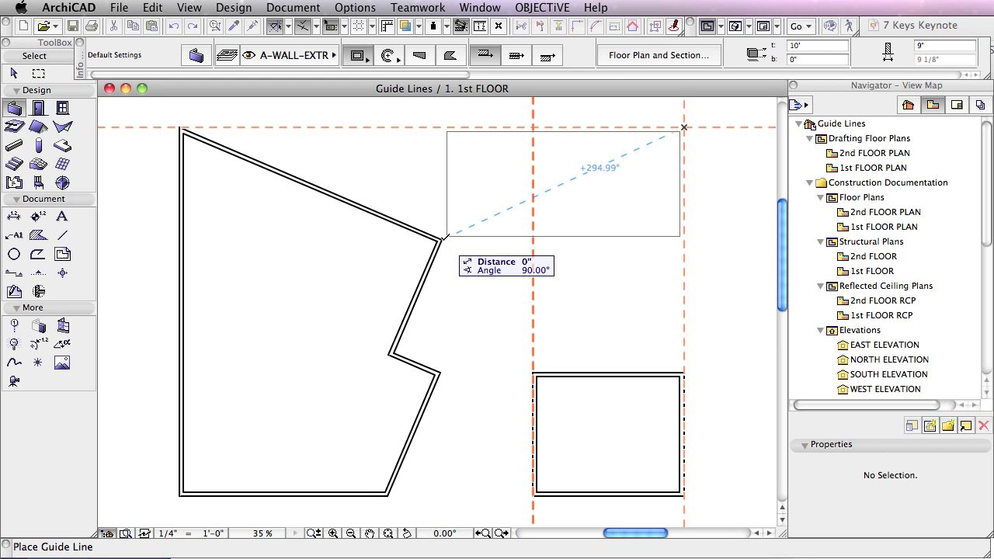
drag(446, 235, 580, 234)
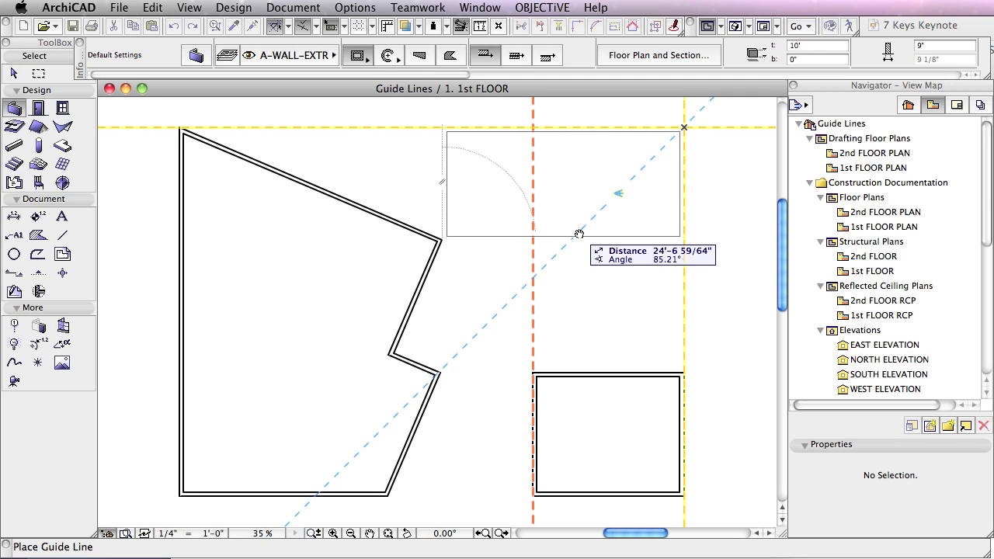
drag(580, 234, 579, 232)
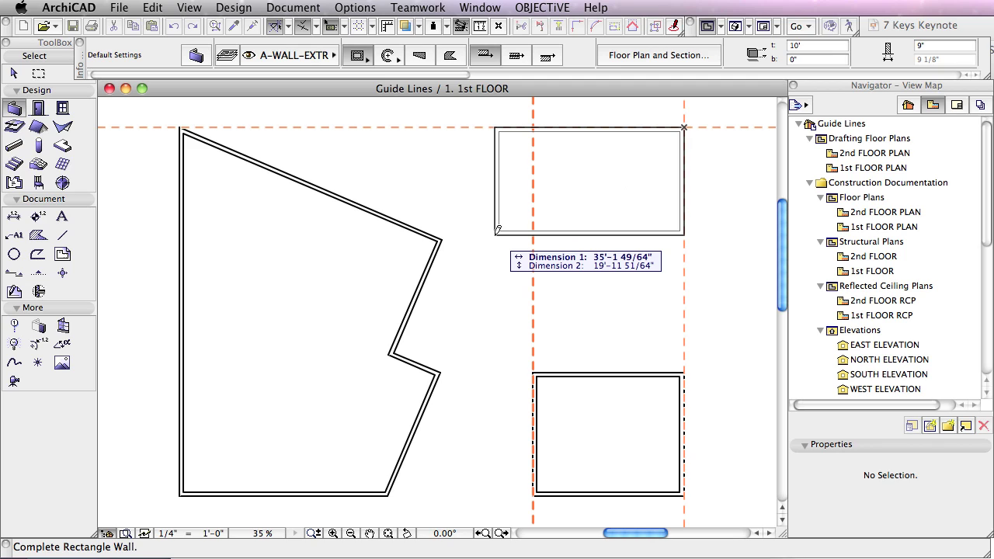
Add a horizontal guide segment from the angled wall's corner and finish the 28'-1" by 20'-10" upper rectangle
click(289, 29)
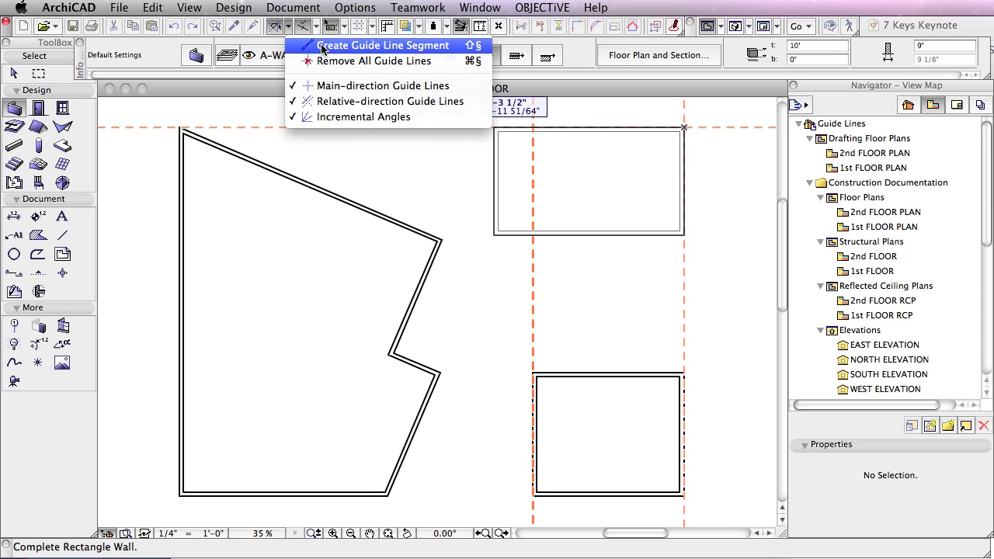
click(361, 49)
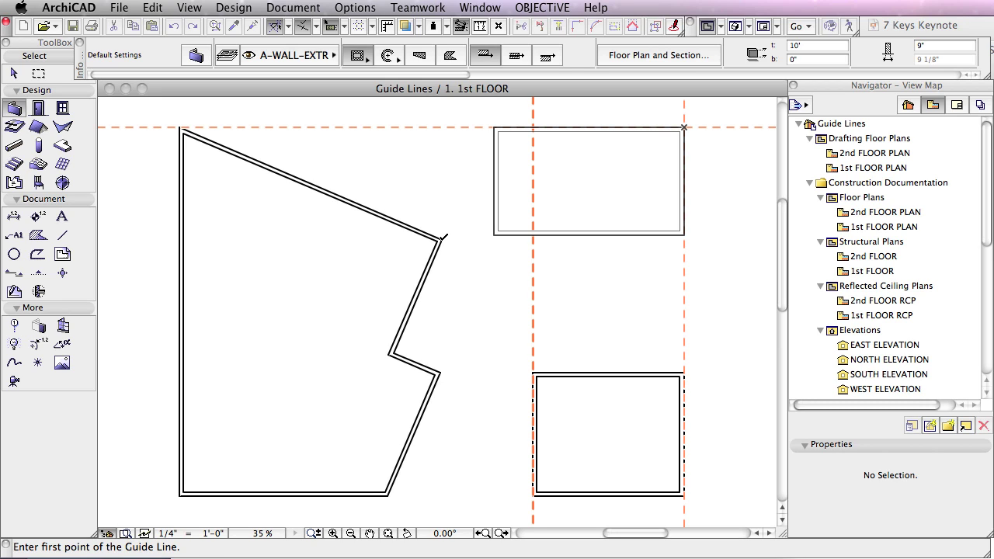
click(441, 240)
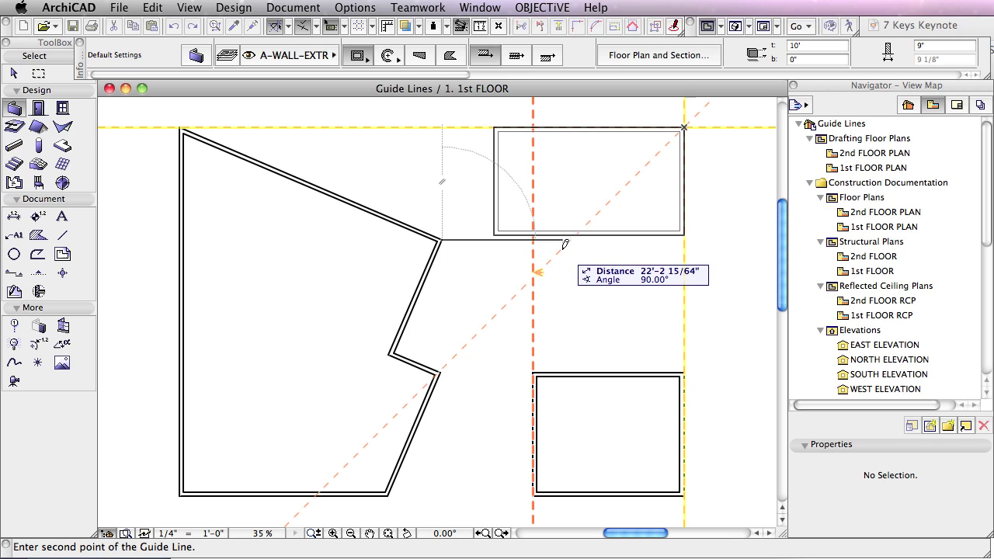
click(561, 242)
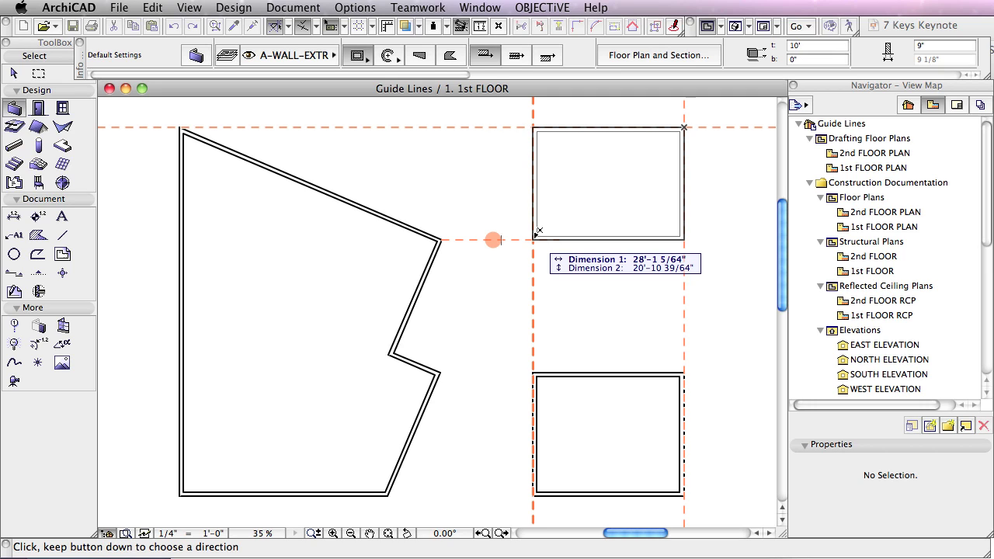
click(537, 233)
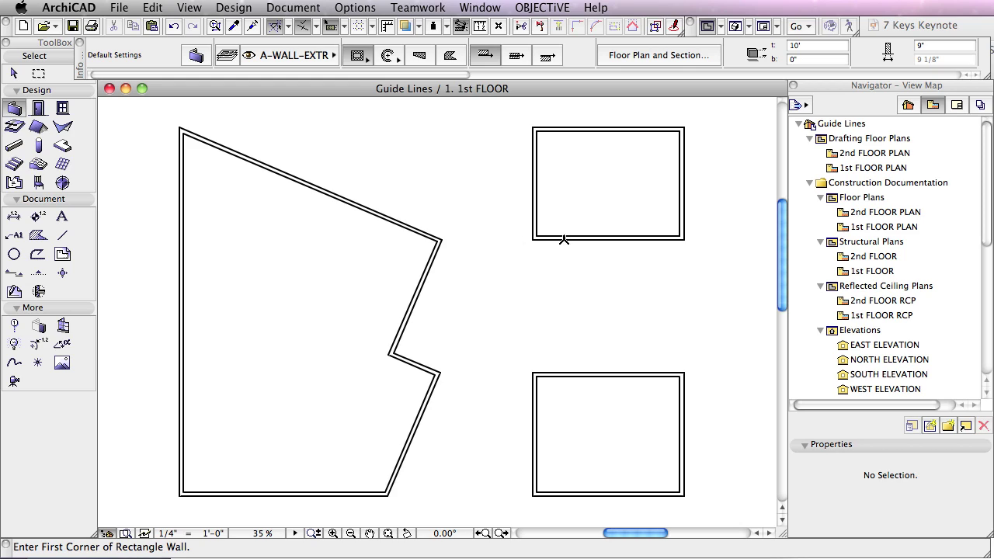
Zoom in and add a guide segment of distance 6 down from the upper rectangle's lower-right corner
click(525, 240)
scroll(624, 259, up, 2)
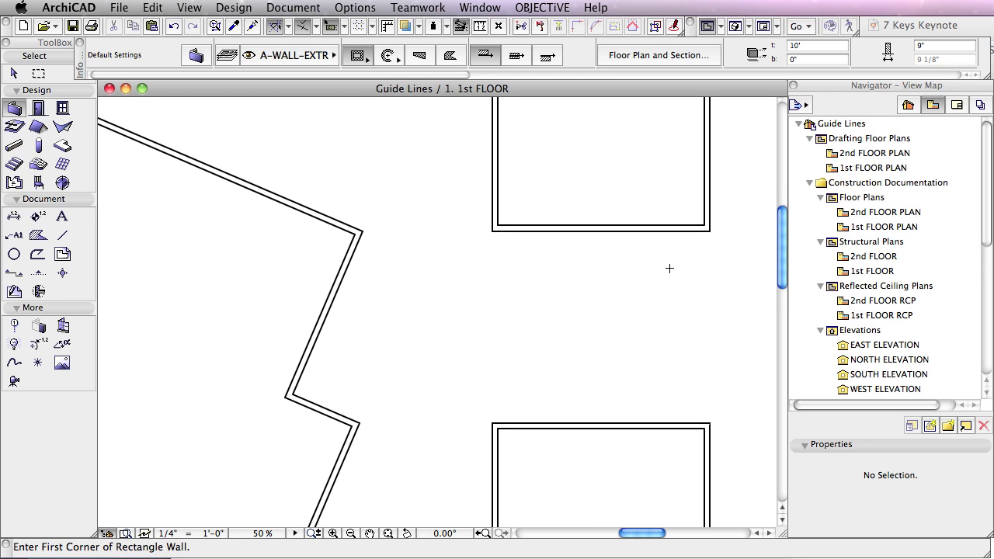
click(289, 26)
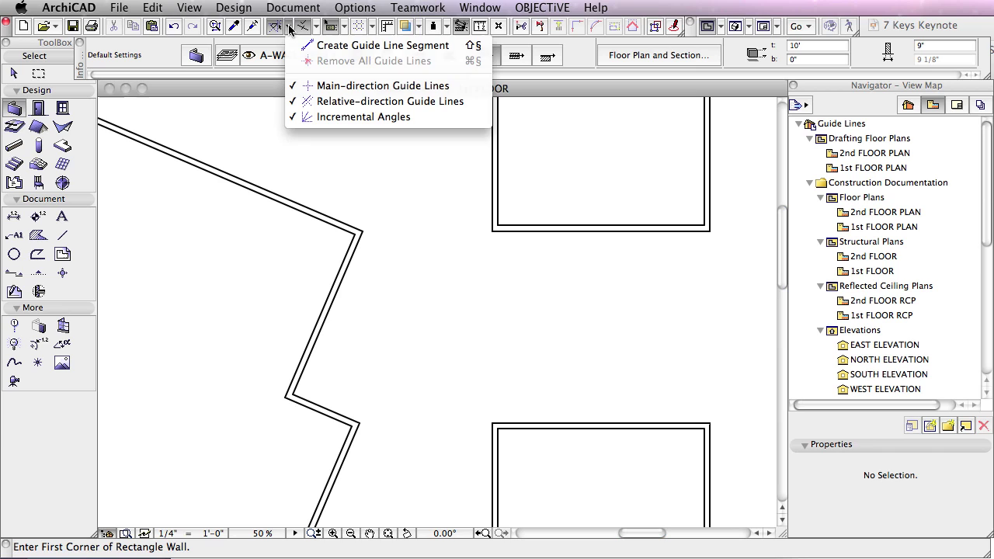
click(350, 48)
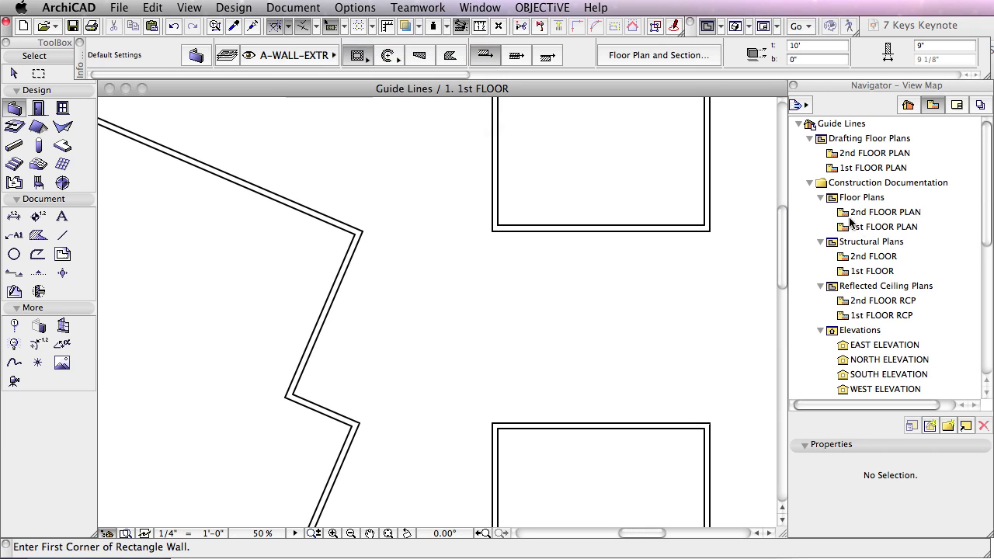
click(710, 232)
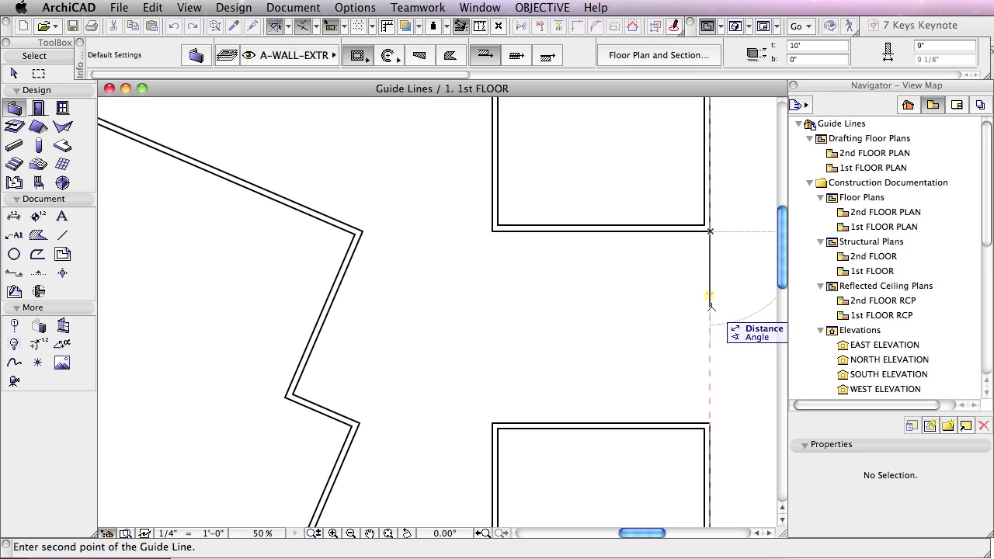
text(6)
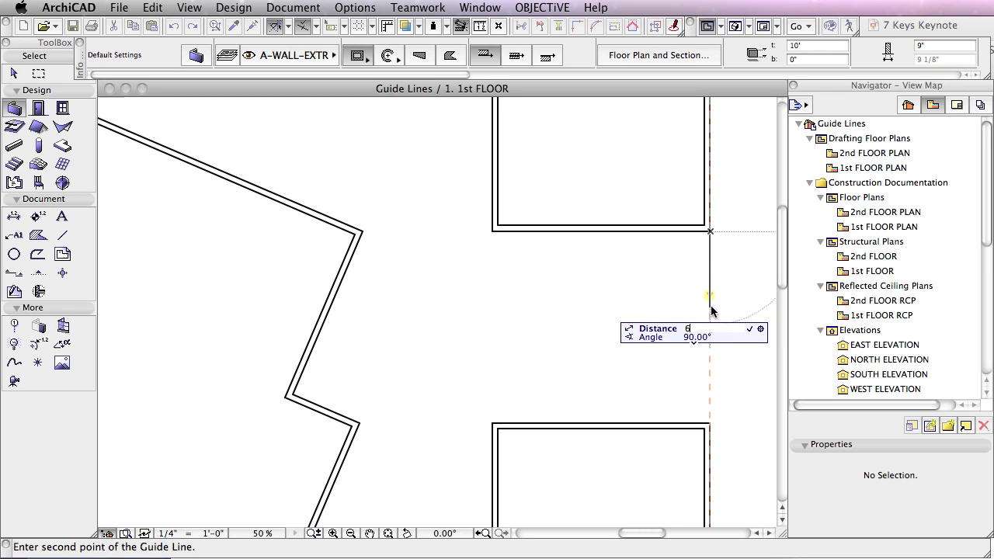
key(Return)
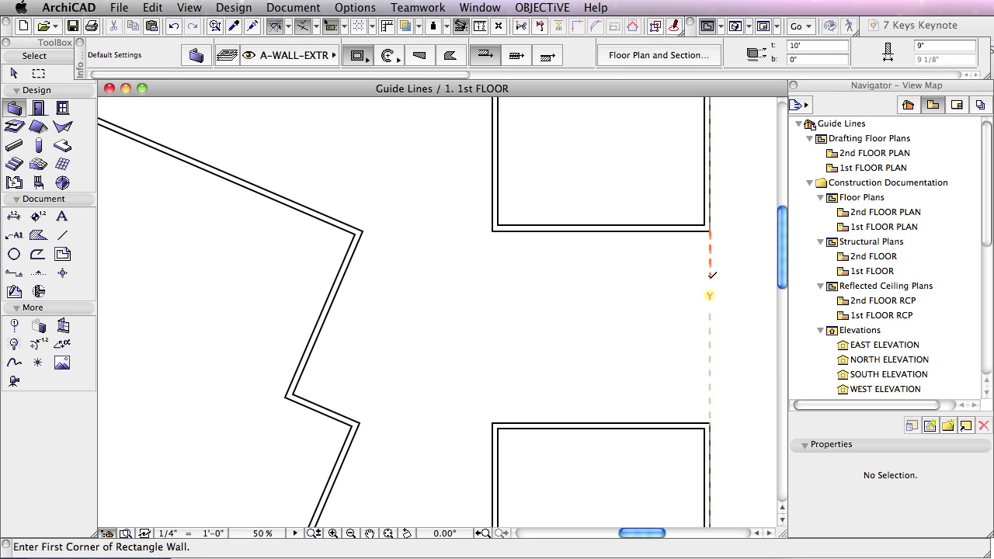
Draw a short guide segment upward from the lower rectangle's upper-left corner
click(542, 336)
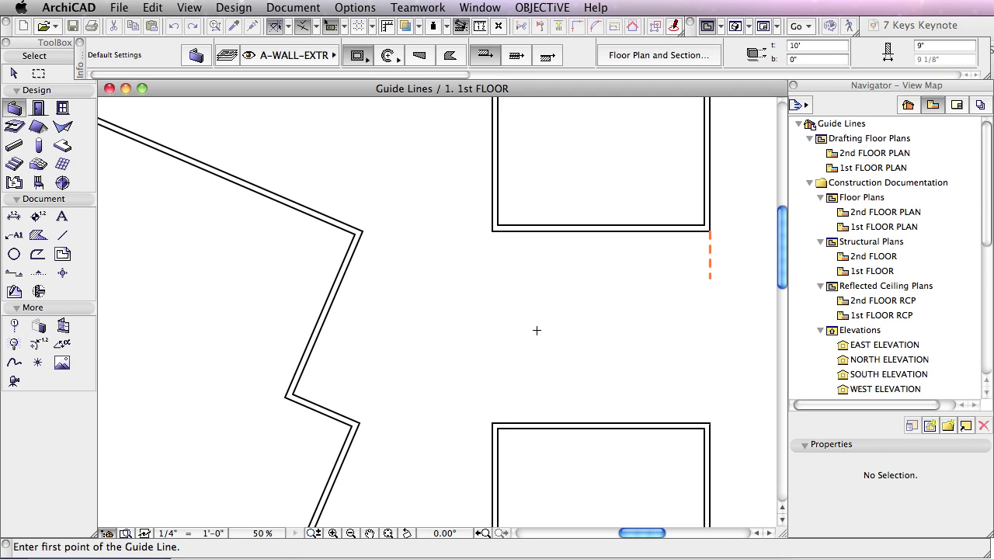
click(492, 421)
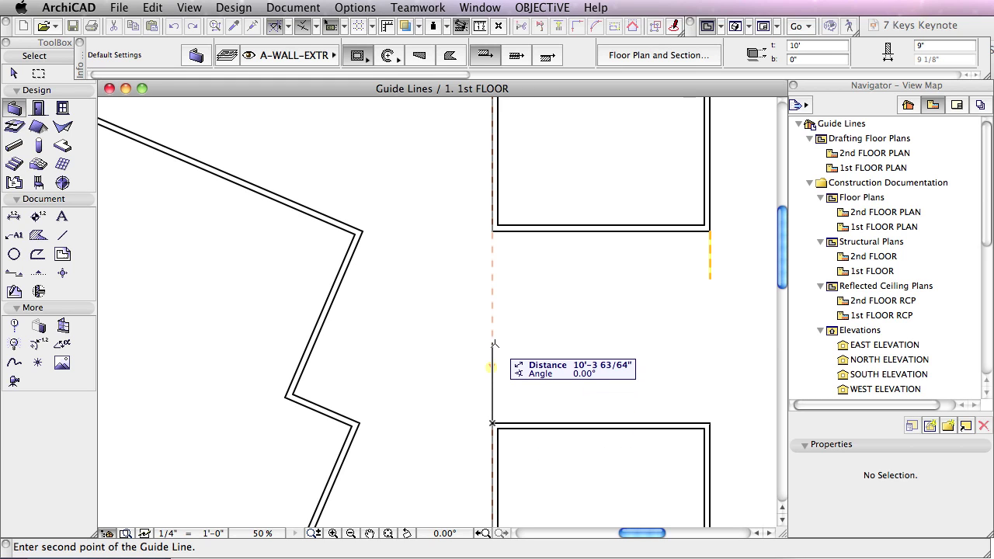
click(493, 370)
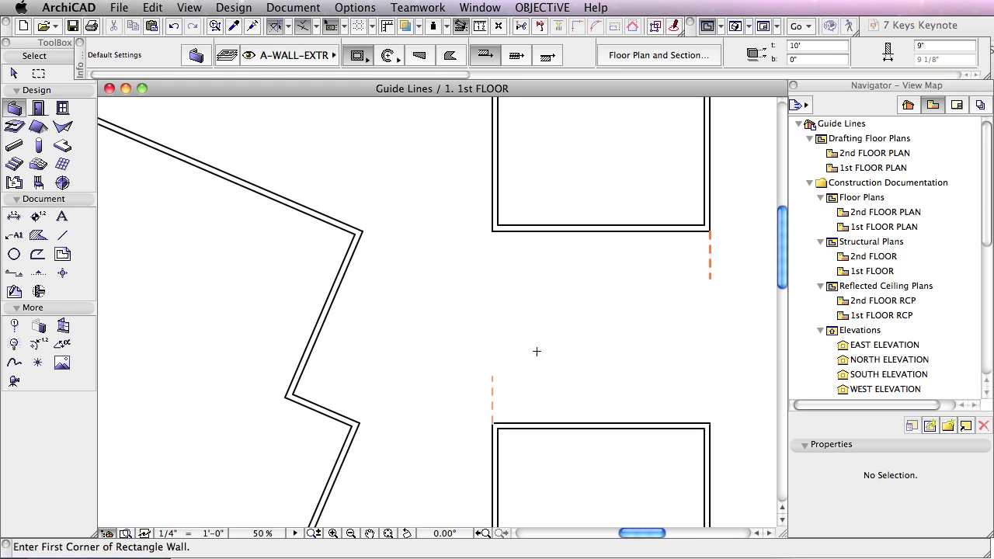
Draw the shallow middle rectangle of walls between both guide ends and select the Window tool
click(710, 277)
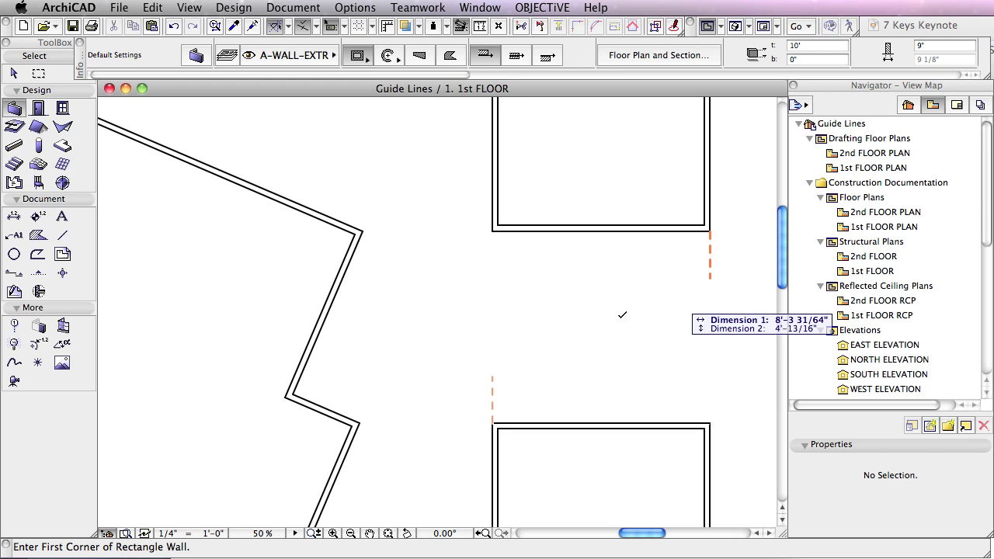
click(493, 375)
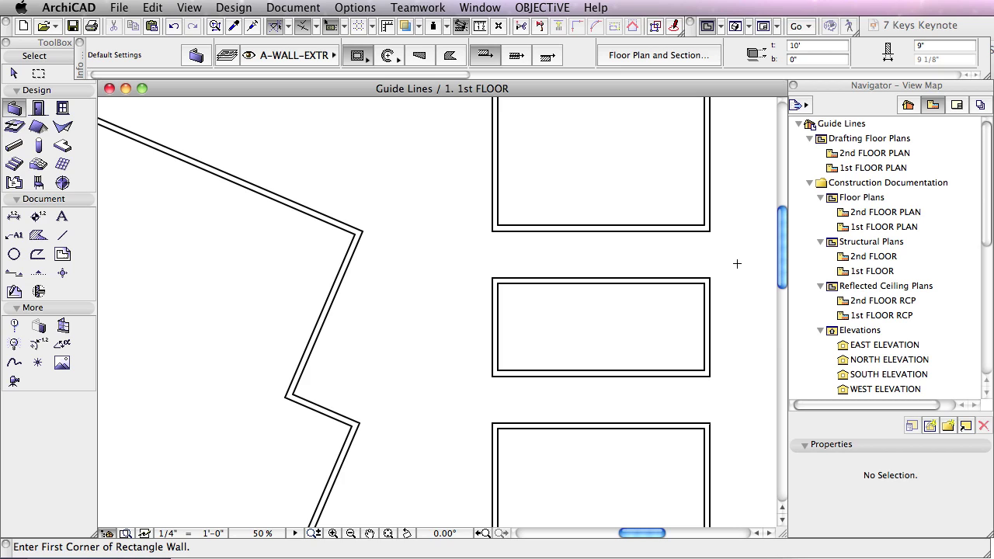
scroll(737, 264, down, 2)
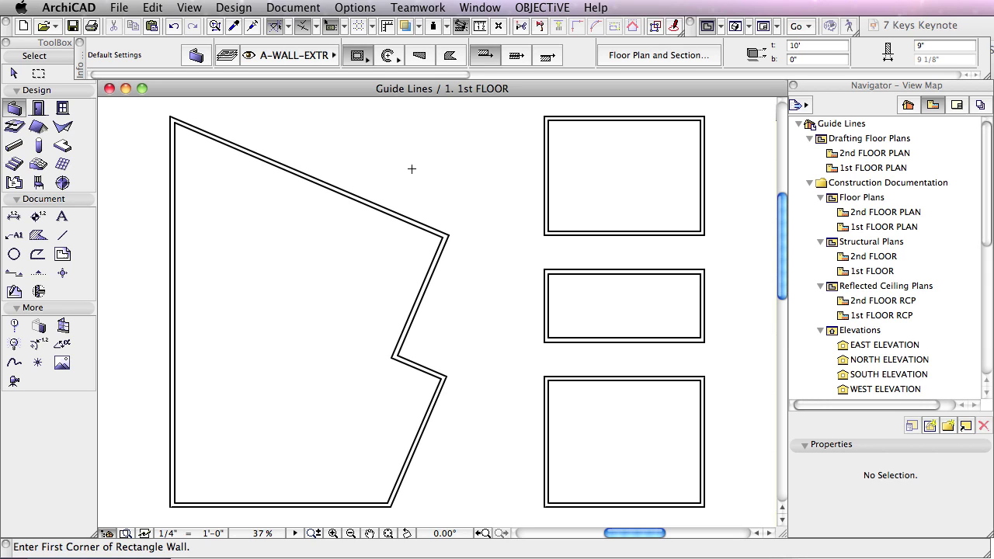
click(62, 108)
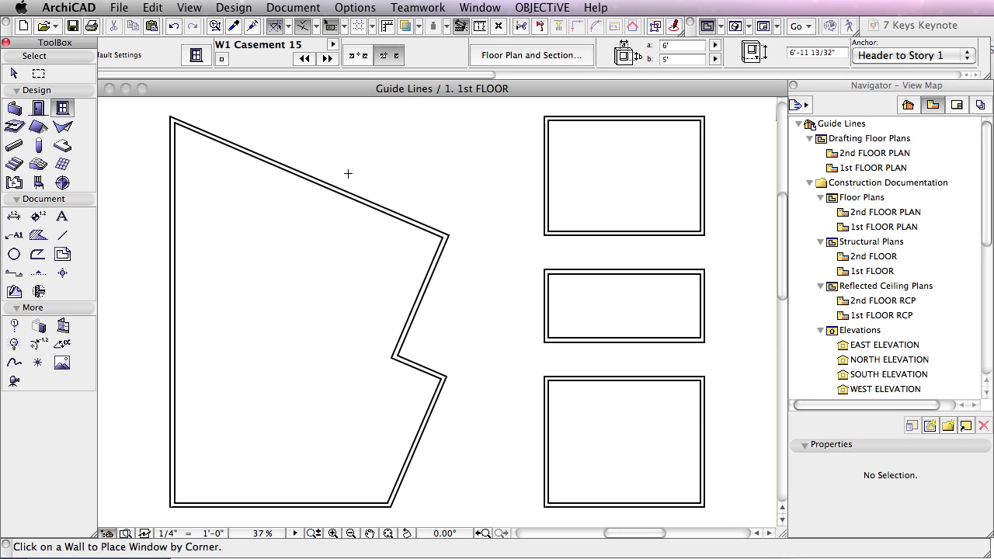
Place a W1 Casement 15 window by its centre point in the building's slanted top wall
click(297, 171)
mouse_move(310, 177)
click(311, 176)
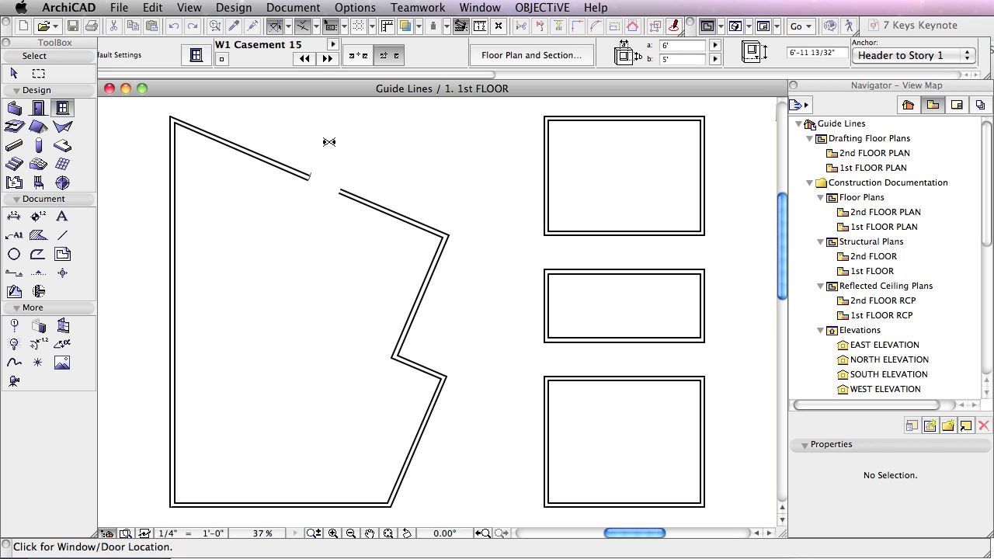
click(357, 56)
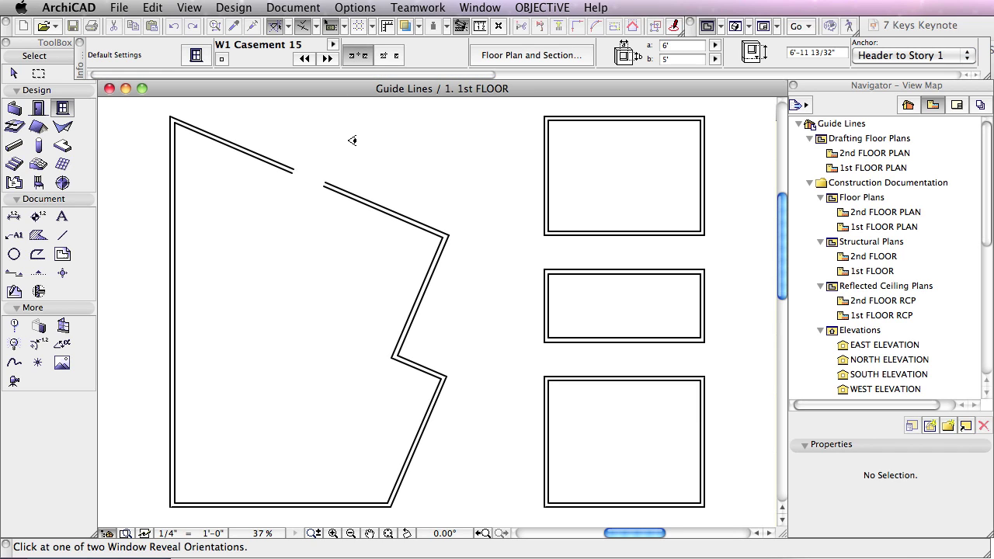
click(353, 141)
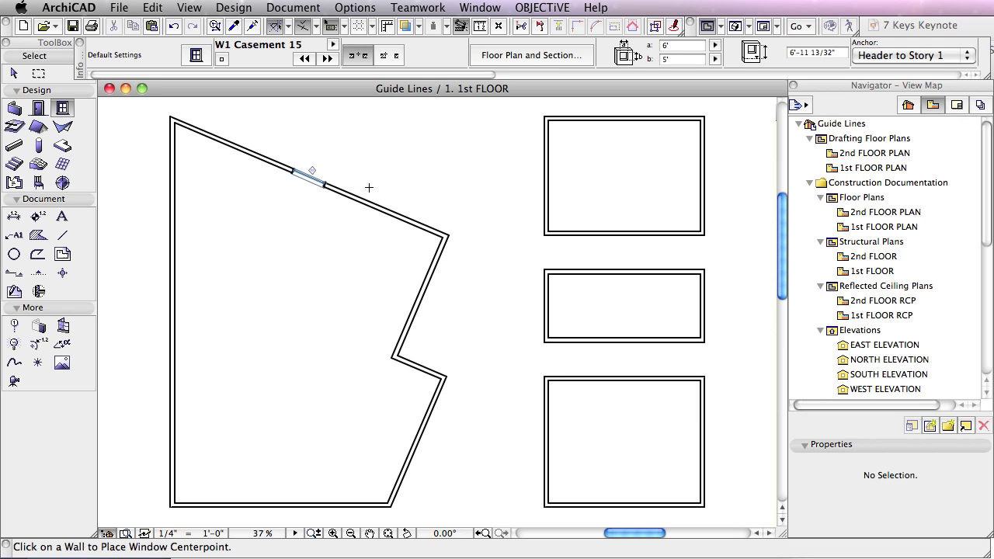
Run a 12' guide line along the wall from the first window and place the second casement window at its end
click(290, 28)
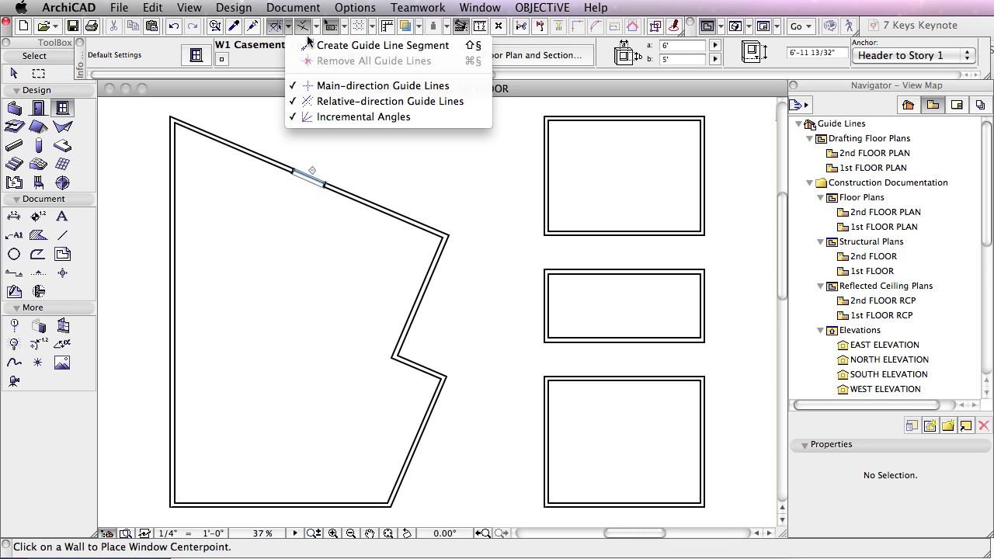
click(383, 47)
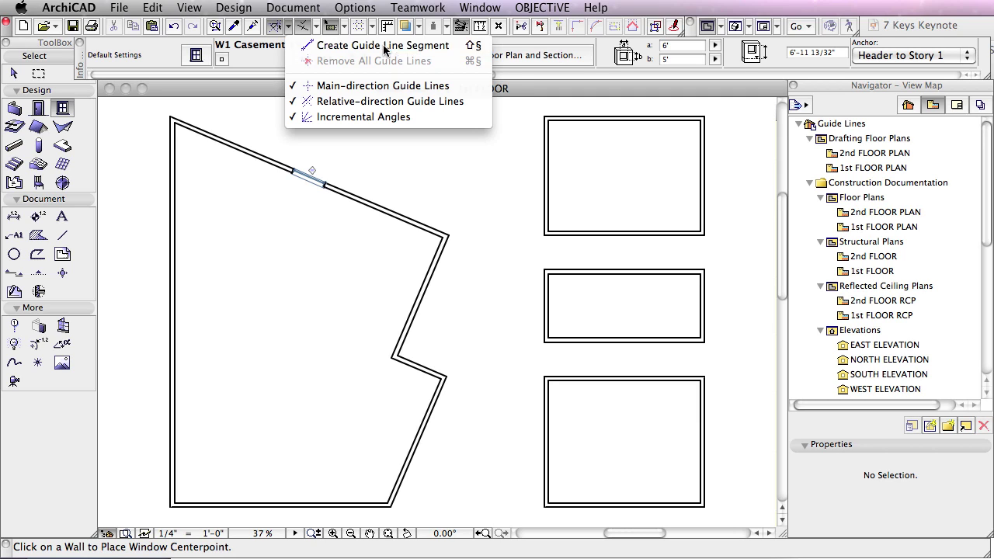
click(311, 175)
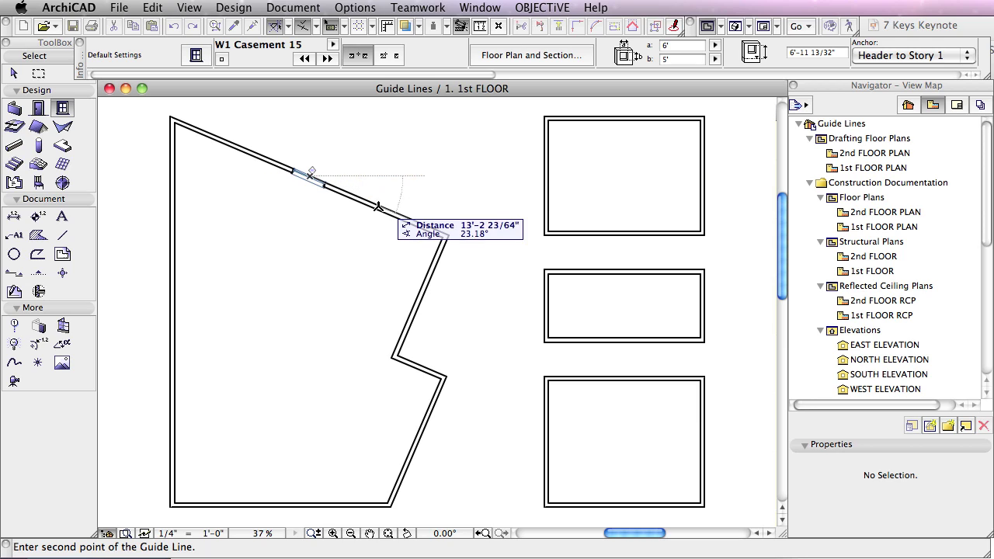
text(12)
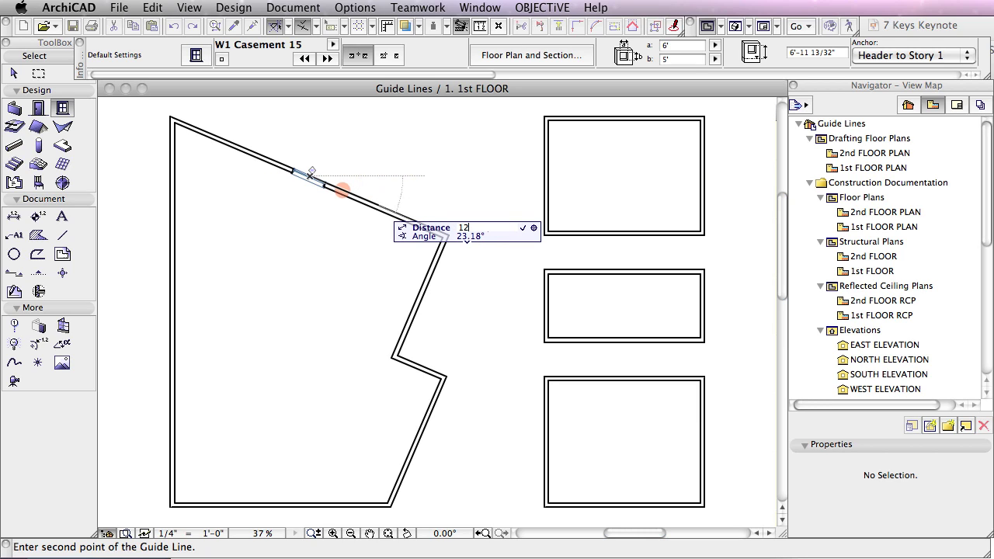
key(Return)
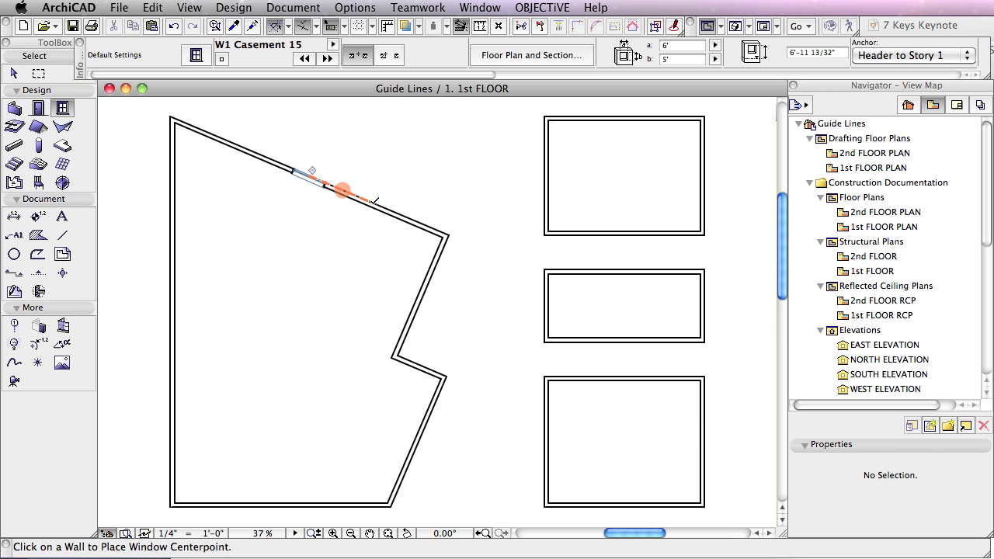
click(373, 201)
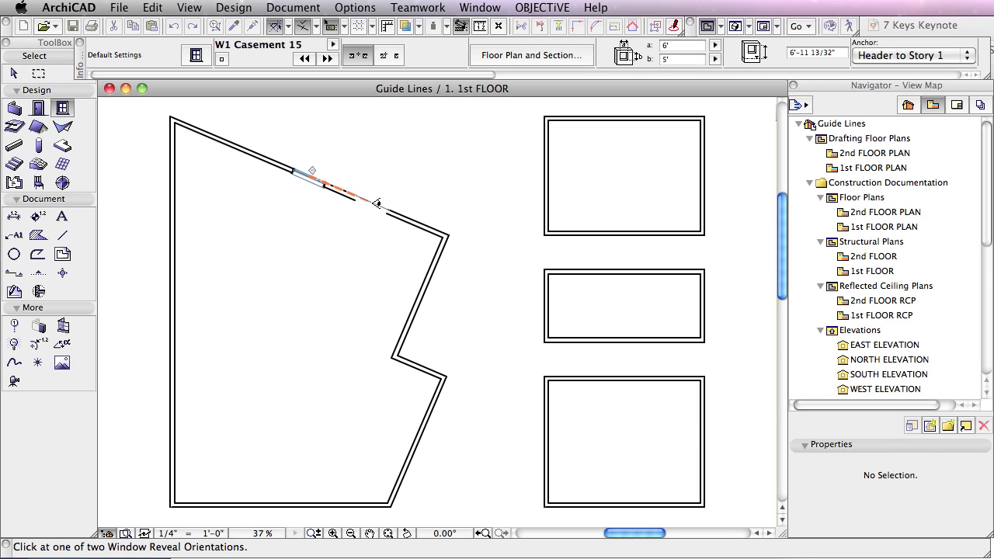
click(377, 204)
click(390, 184)
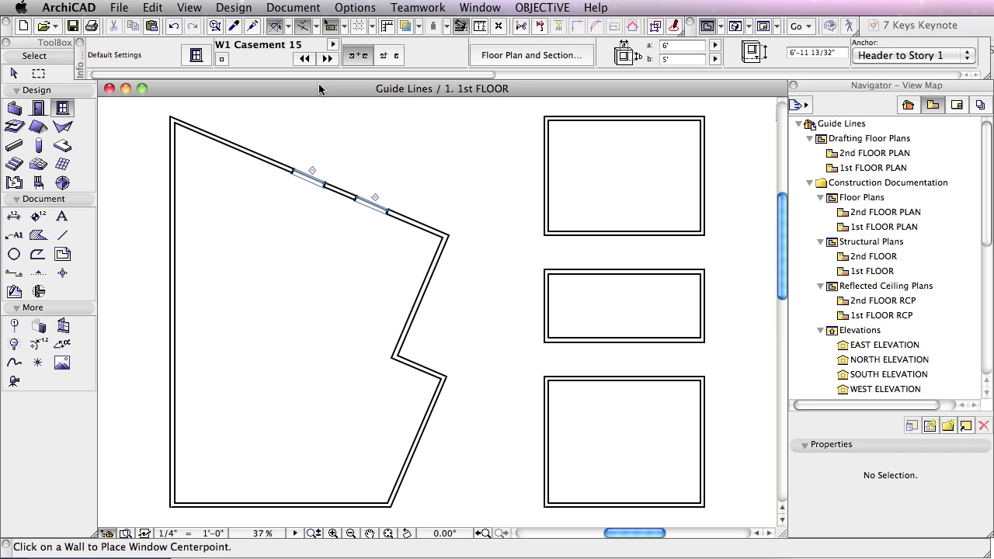
Set the window width to 3' and switch to corner-based placement
click(680, 47)
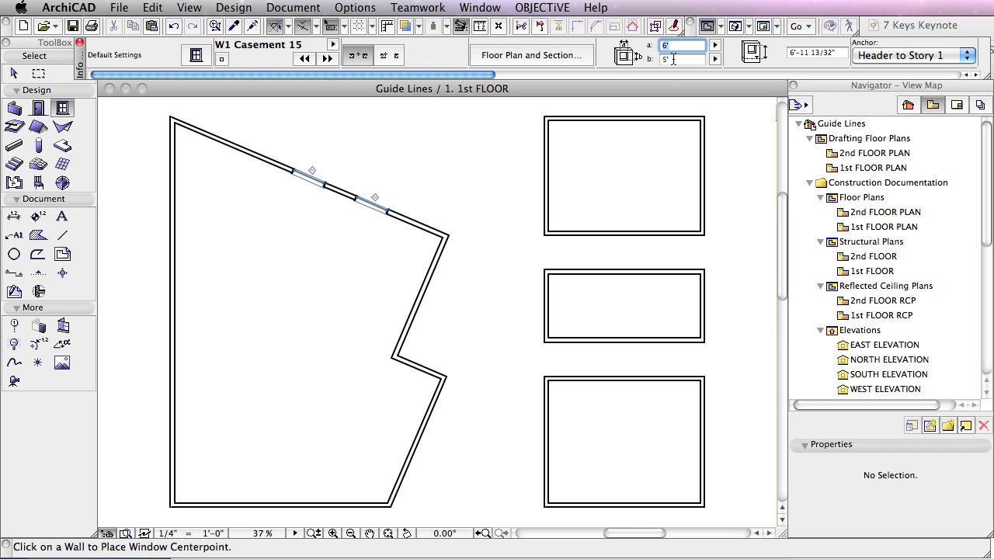
text(3')
click(387, 57)
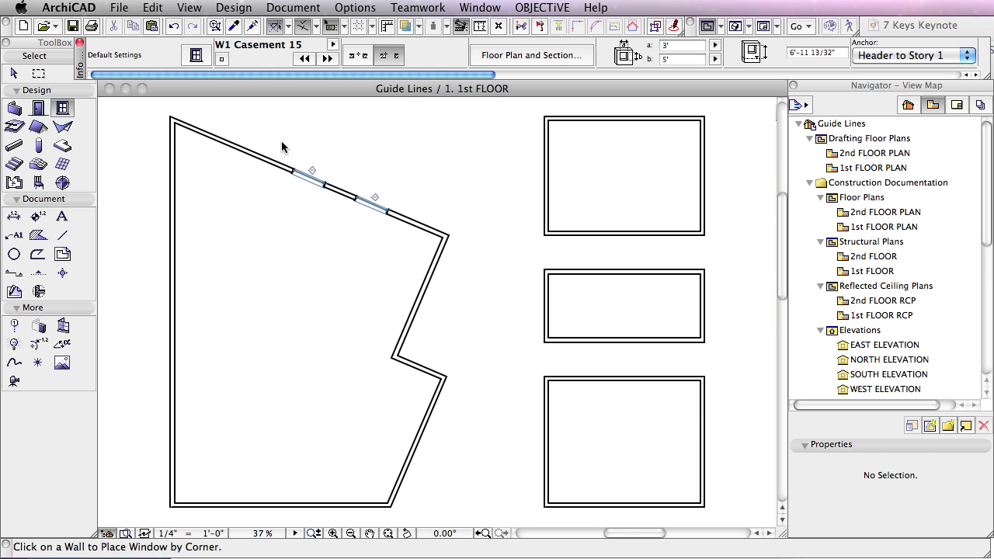
scroll(275, 143, up, 3)
scroll(275, 142, up, 2)
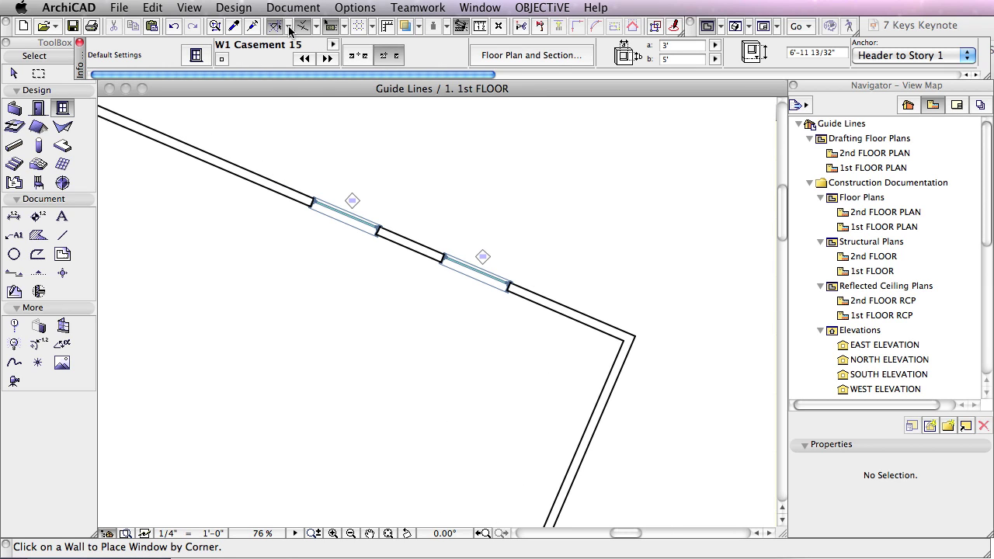
Draw a 5' guide line from the first window's edge and place the third window's corner there
click(288, 26)
click(331, 50)
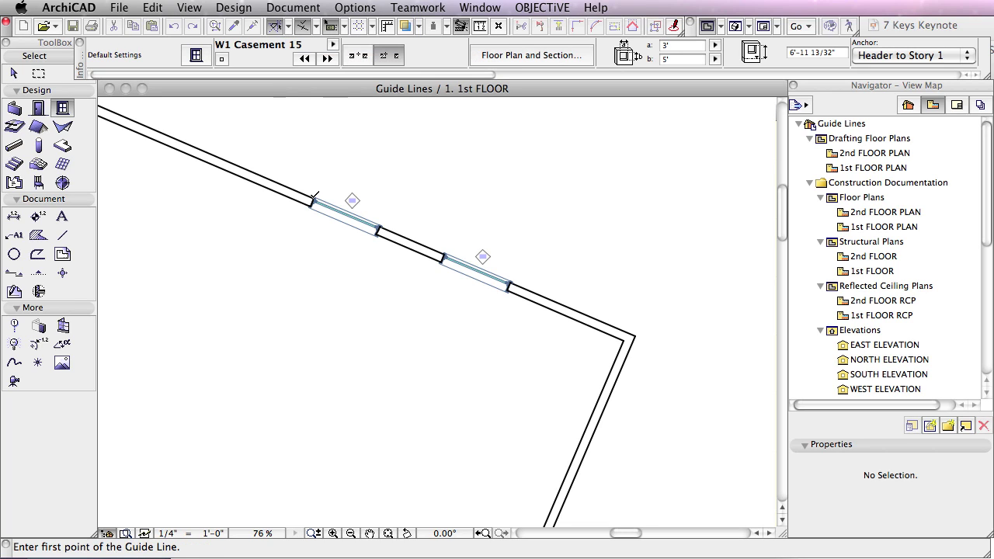
click(316, 199)
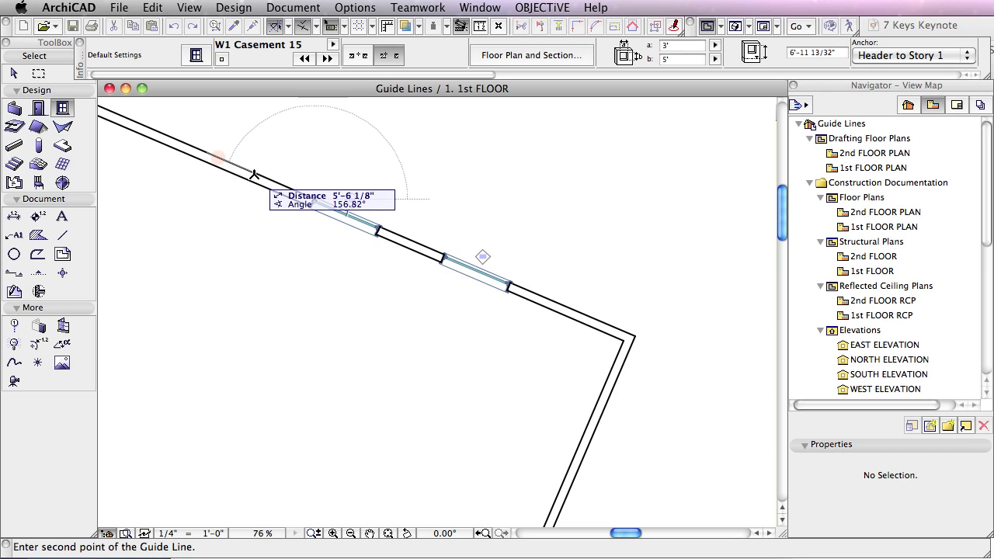
text(5)
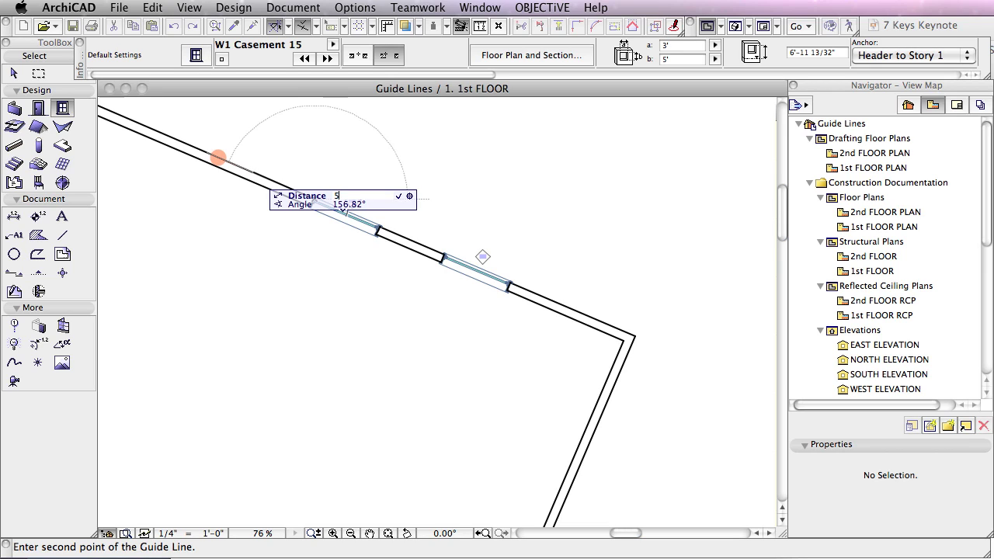
key(Return)
click(262, 174)
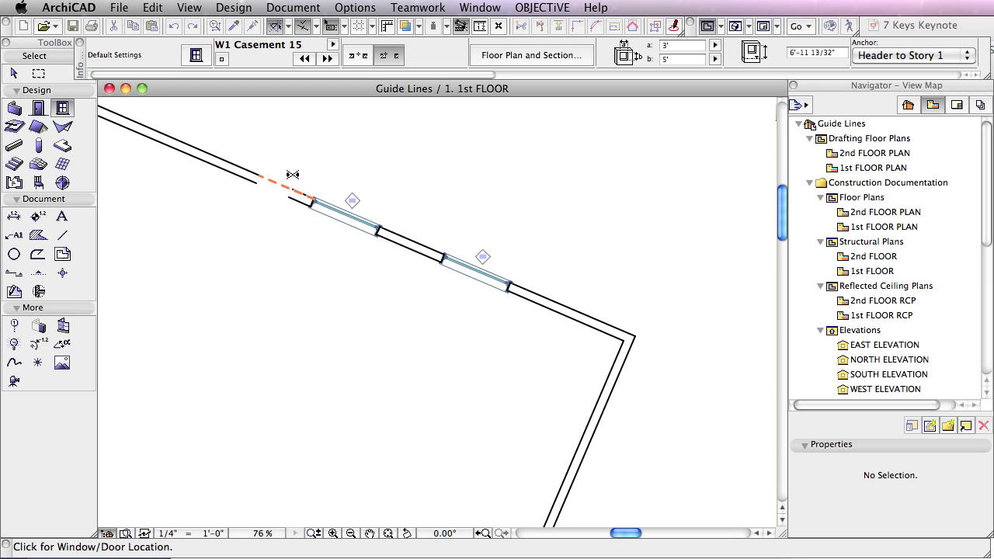
click(239, 150)
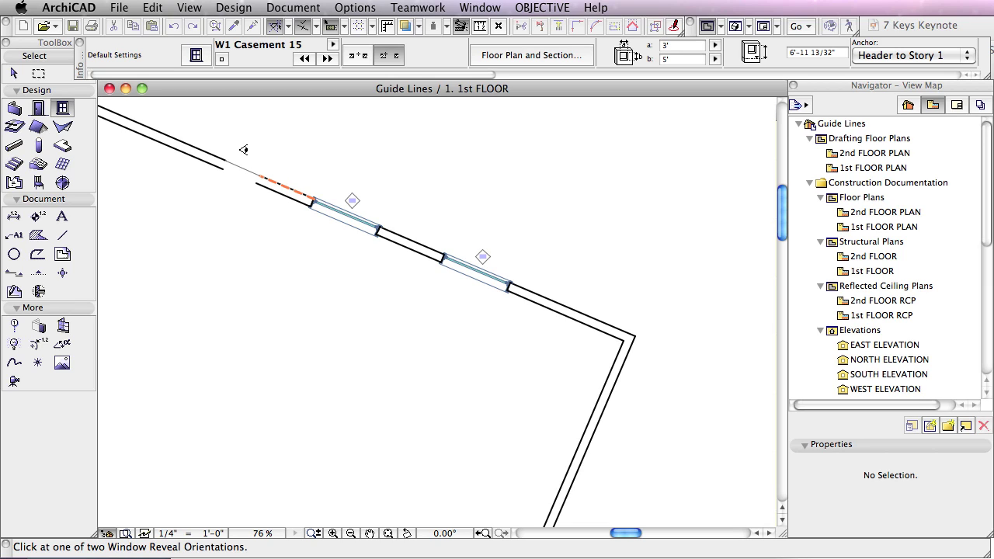
click(274, 134)
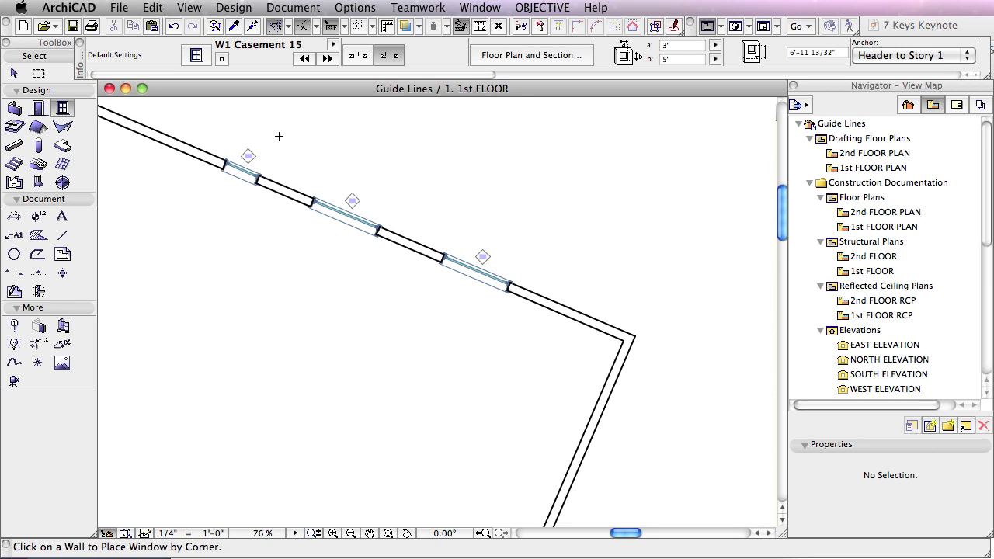
scroll(491, 171, down, 3)
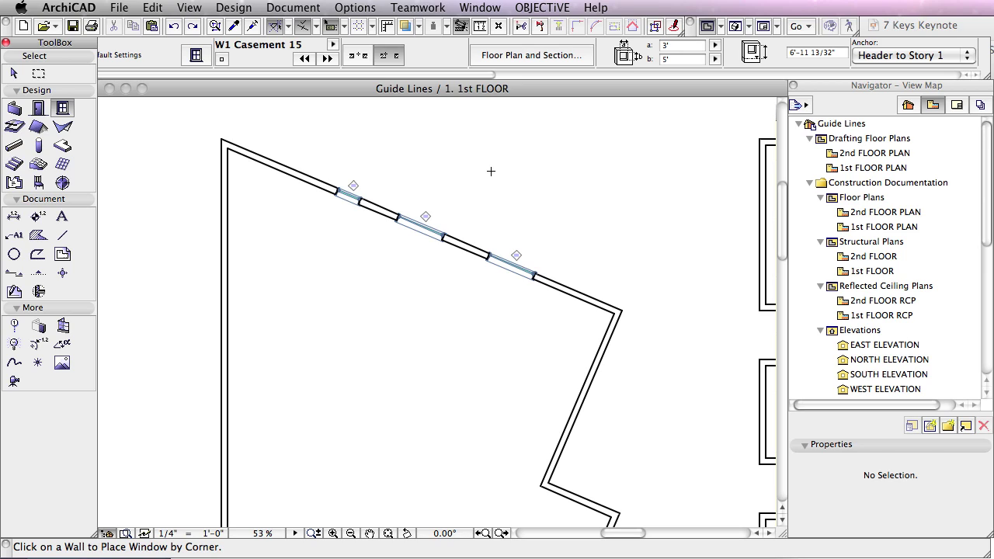
Pick dimension points at both angled-wall corners and the ends of the three windows
click(14, 217)
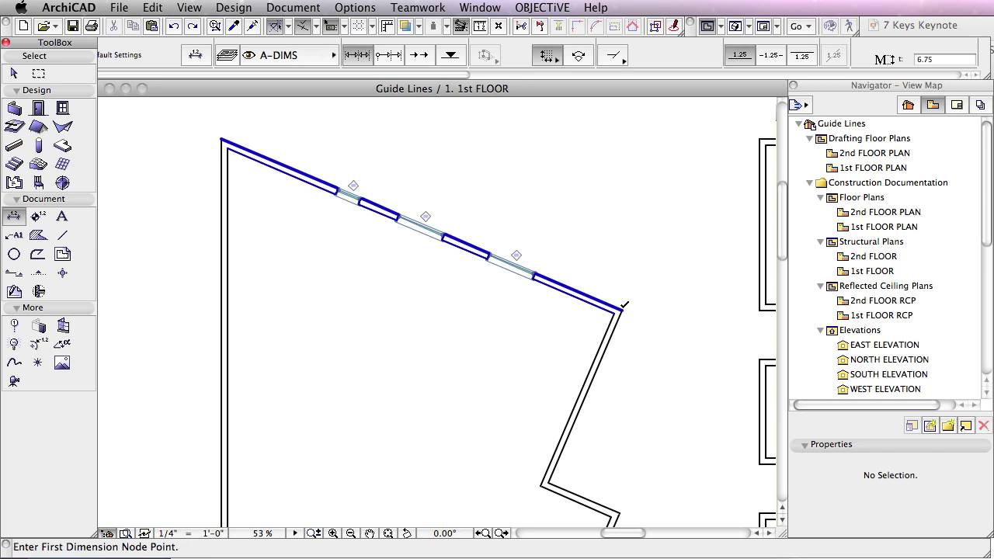
click(623, 309)
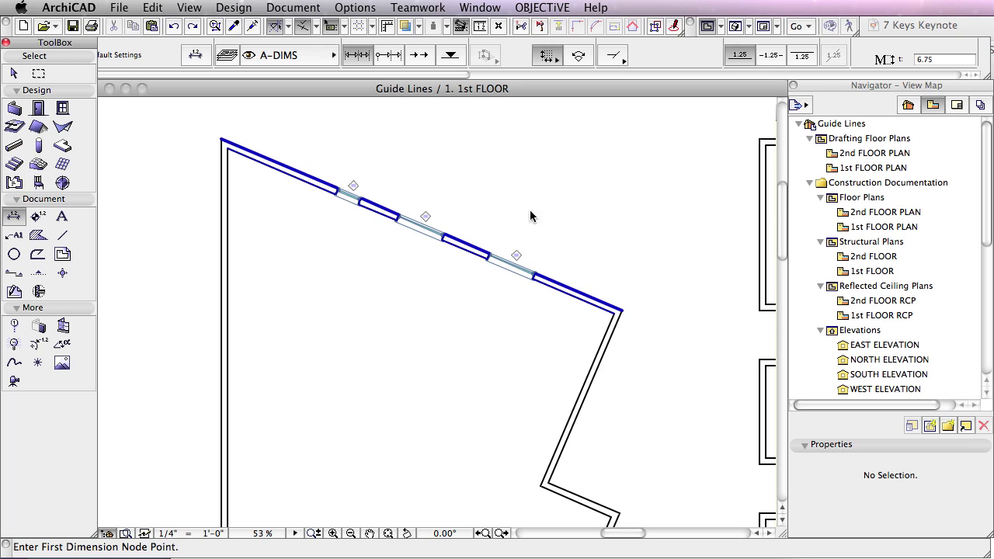
click(221, 140)
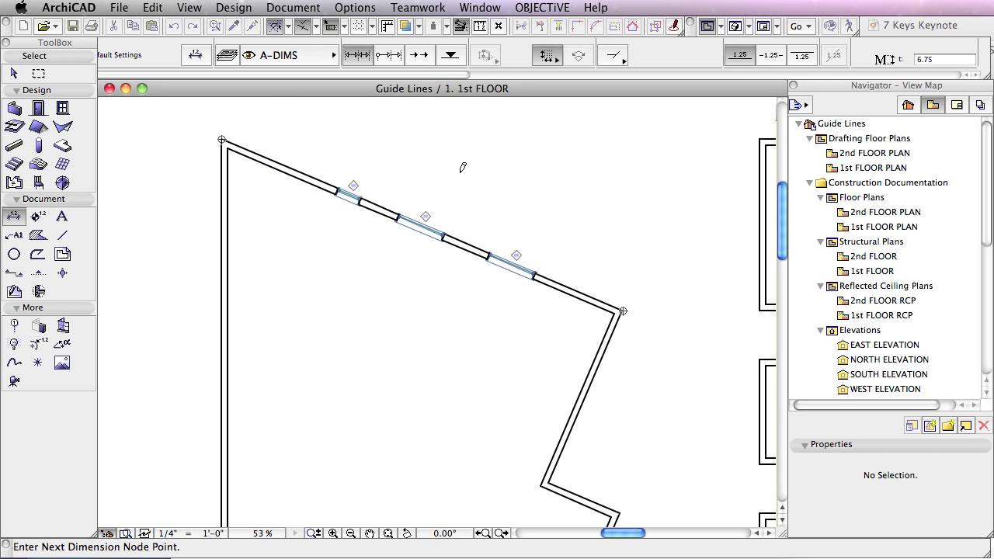
click(516, 257)
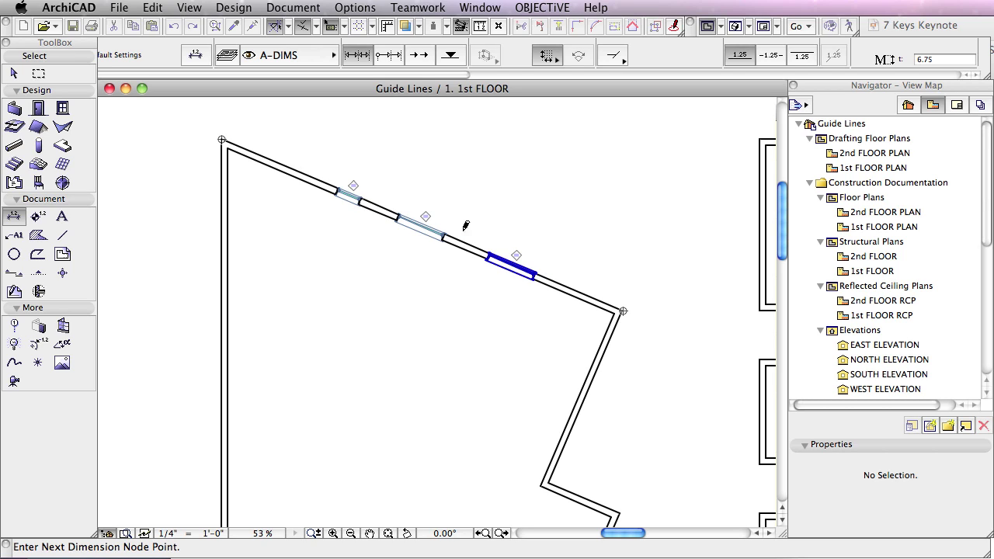
click(425, 217)
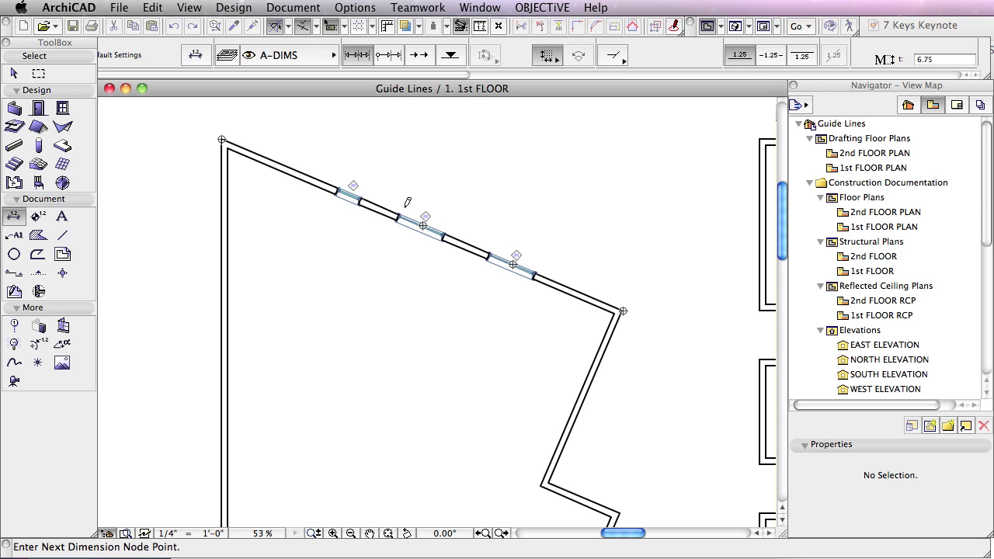
click(395, 195)
click(362, 191)
Finish the chain with the rotated method, place it parallel above the angled wall, and zoom in
double_click(404, 168)
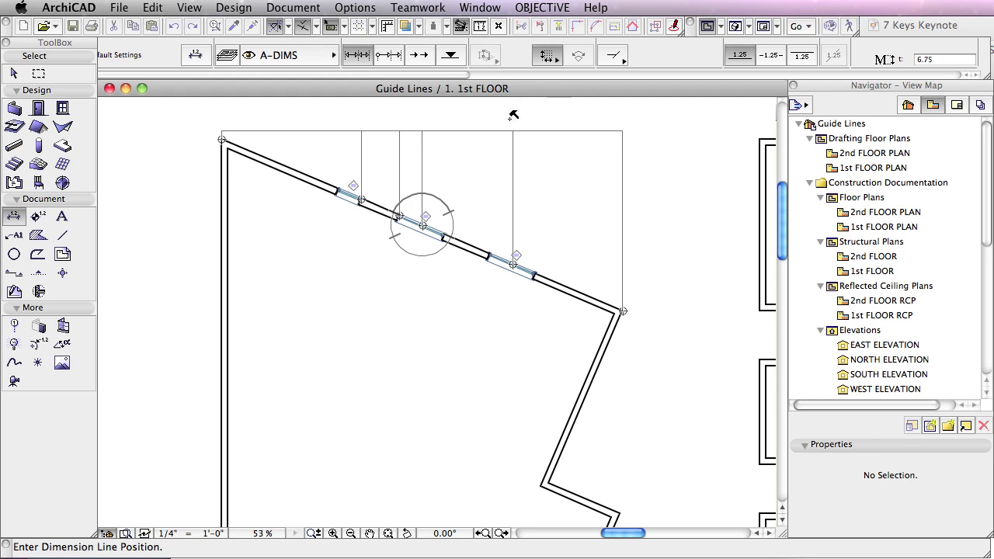
drag(546, 58, 581, 70)
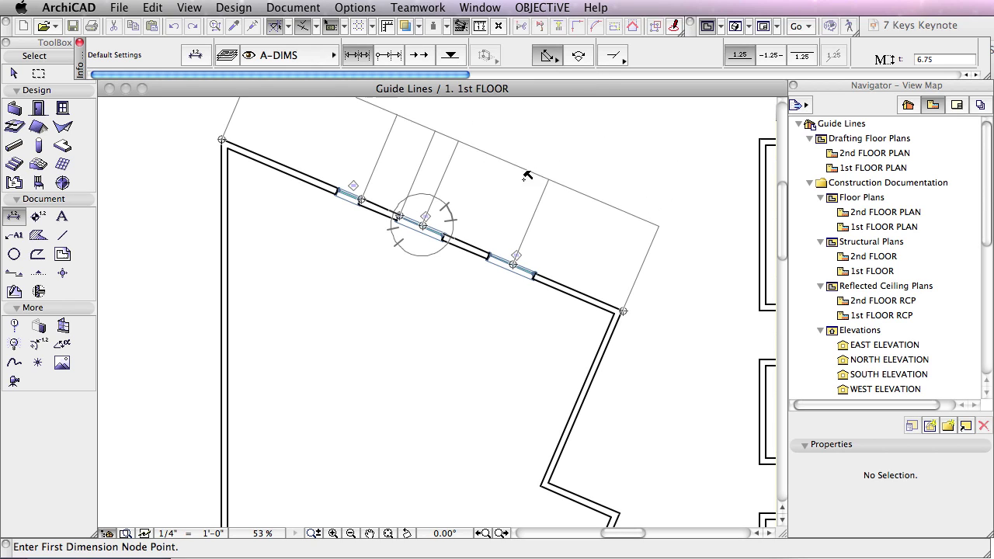
click(505, 205)
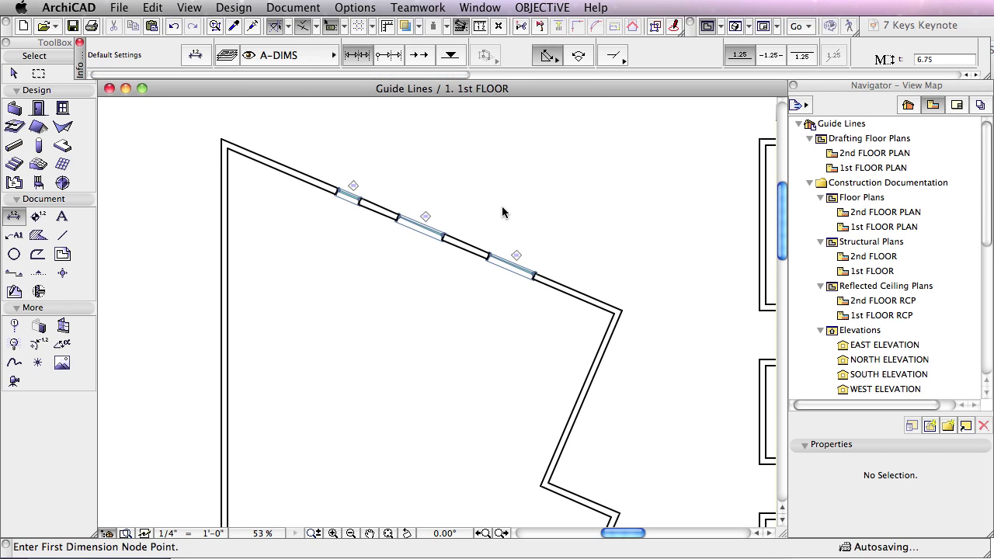
click(333, 533)
click(326, 137)
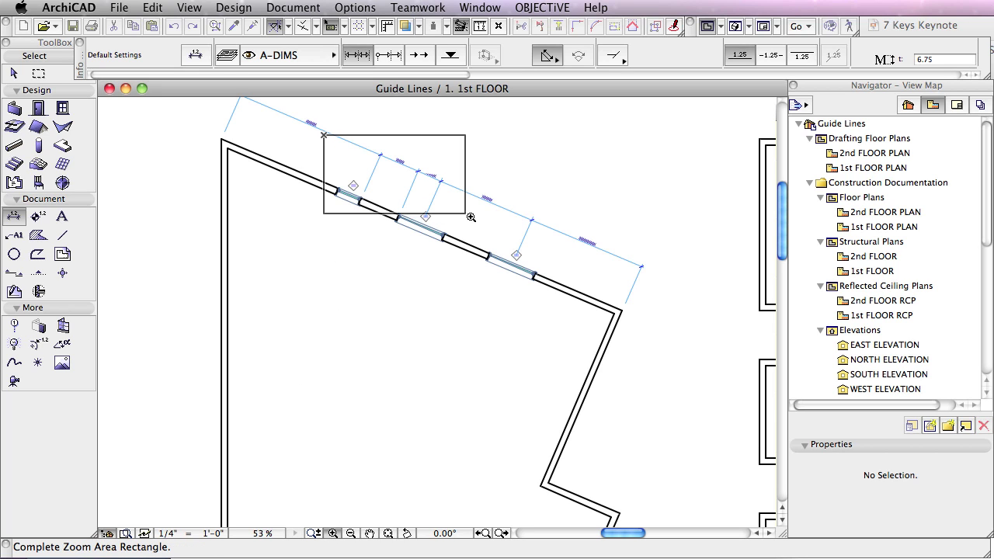
Zoom in closer on the three dimensioned windows
click(548, 261)
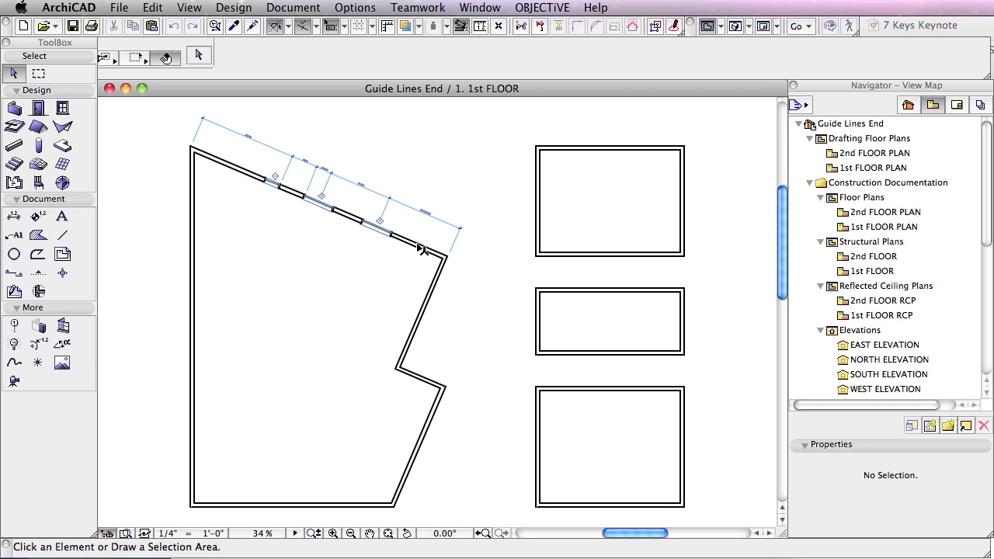
Drag a new guide line off the angled wall's edge, offset parallel beyond the dimension chain
mouse_move(381, 226)
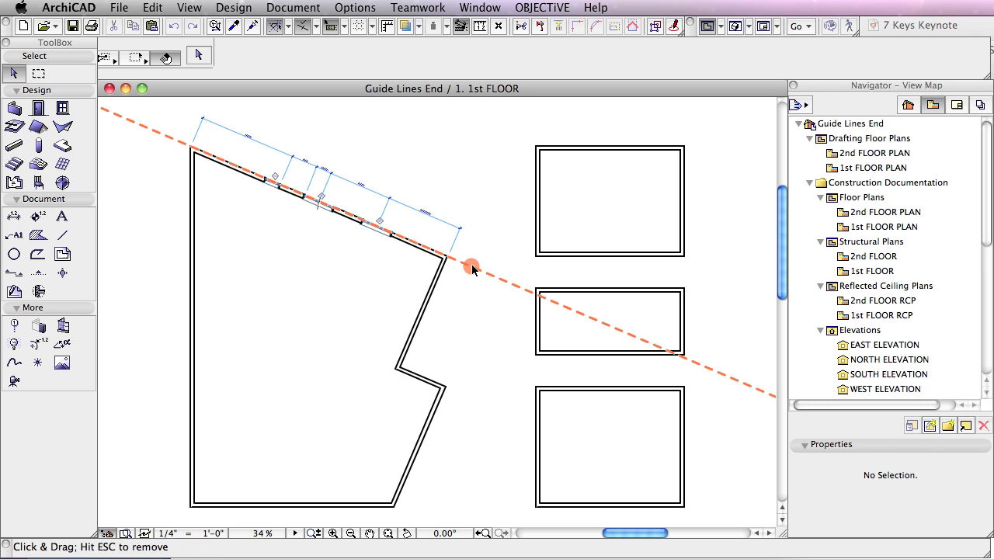
mouse_move(473, 269)
mouse_down()
mouse_move(538, 258)
mouse_move(502, 217)
mouse_move(506, 182)
mouse_move(535, 147)
mouse_up()
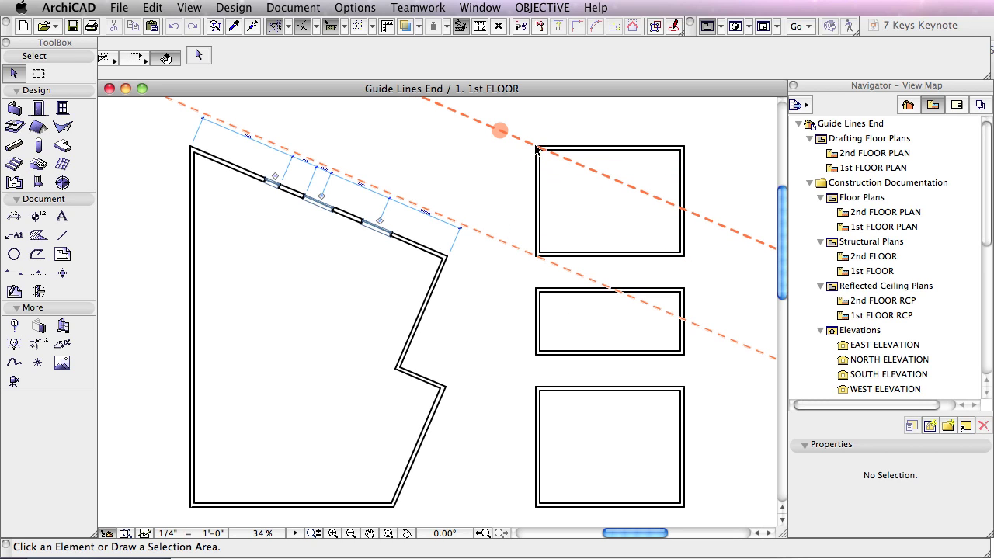
Remove all guide lines from the plan, then delete the remaining guide line along the angled wall
right_click(512, 180)
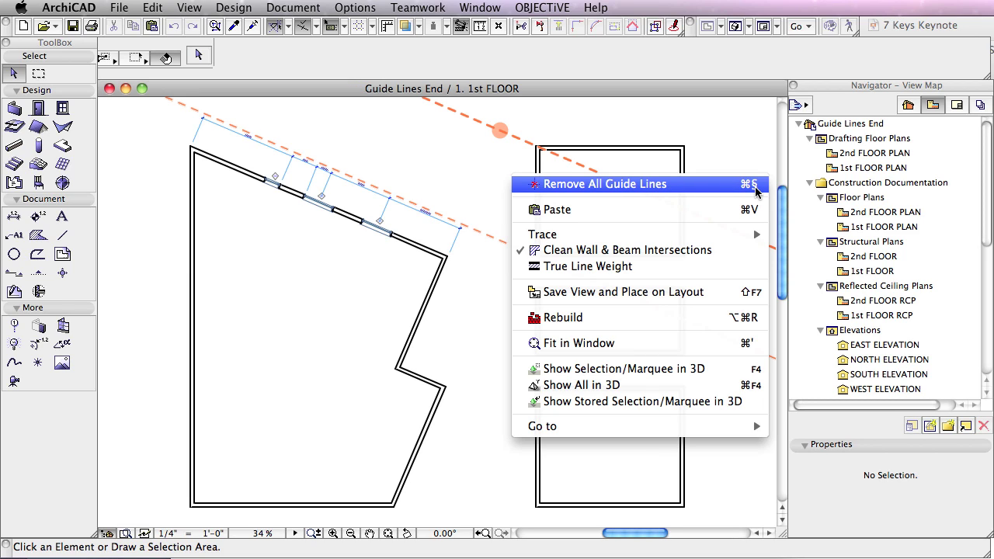
click(687, 186)
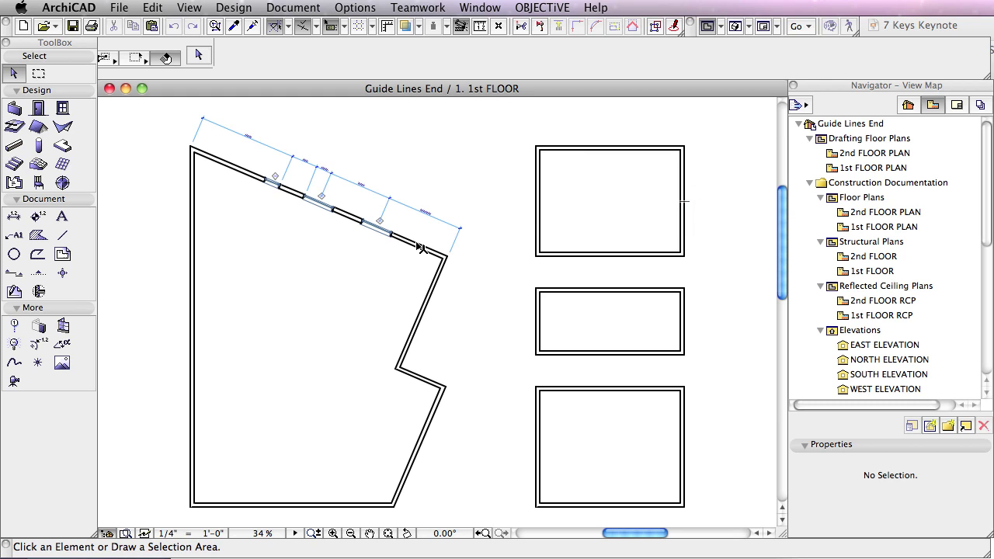
click(381, 230)
right_click(484, 276)
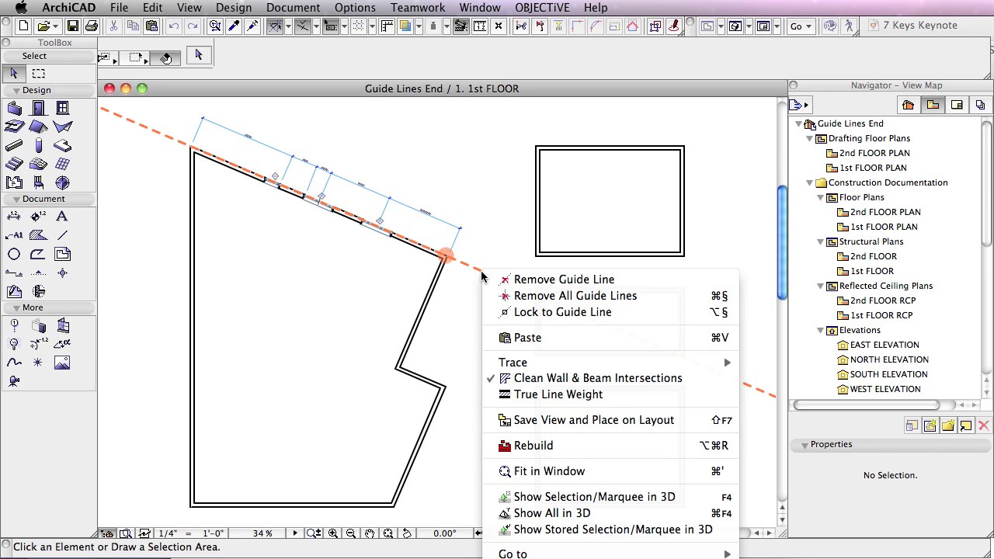
click(561, 280)
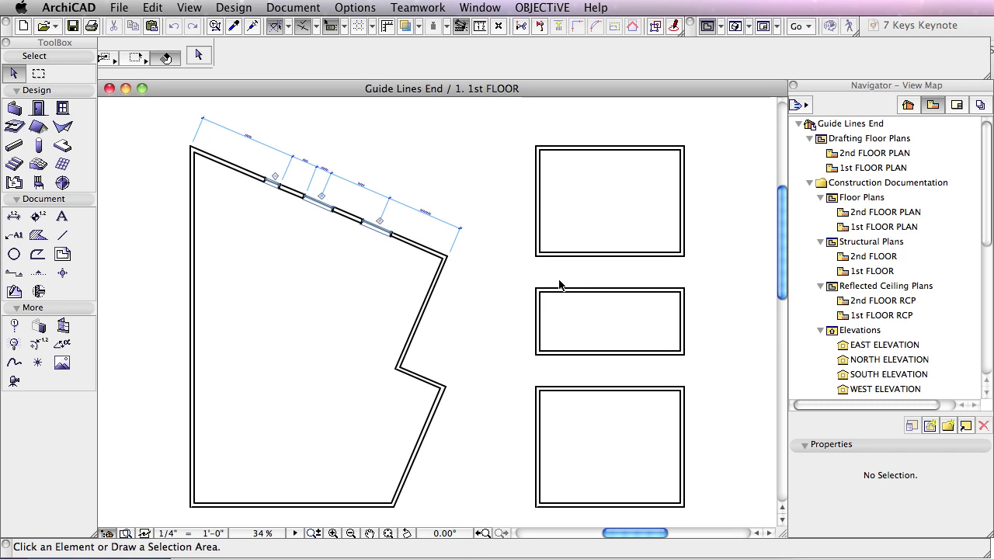